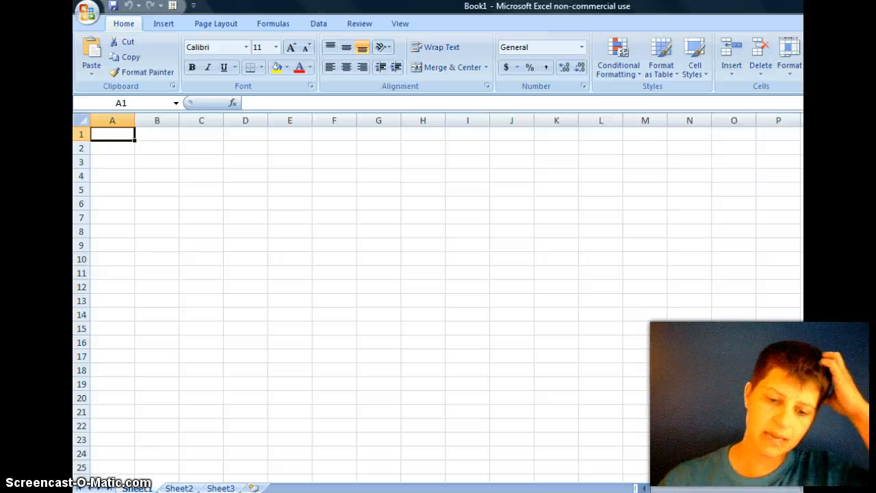
Step: Enter the labels blue, red, green and pink in cells A1 to A4
{"action": "type", "text": "blue"}
{"action": "key", "text": "Return"}
{"action": "type", "text": "red"}
{"action": "key", "text": "Return"}
{"action": "type", "text": "green"}
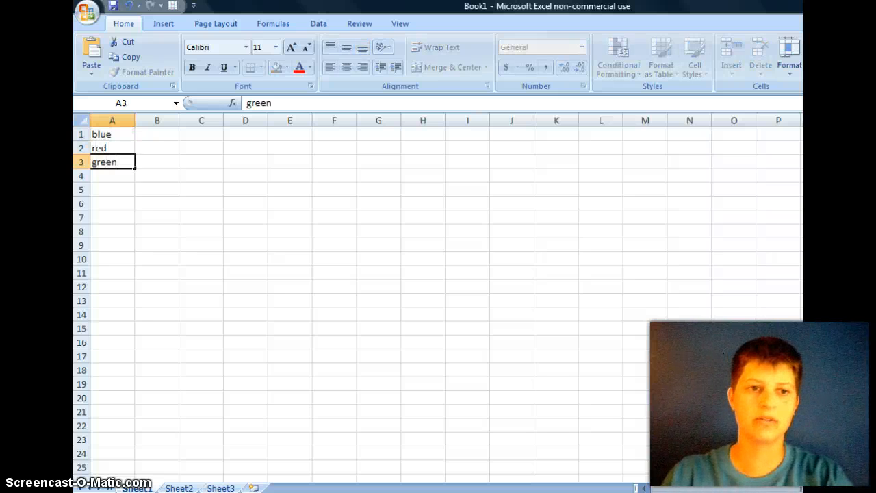
{"action": "key", "text": "Return"}
{"action": "type", "text": "pink"}
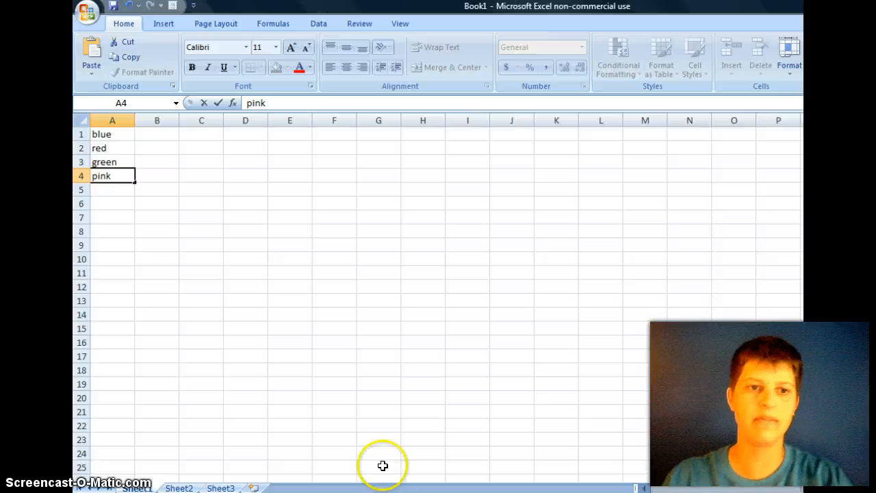
{"action": "left_click", "coordinate": [156, 133]}
{"action": "key", "text": "Page_Down"}
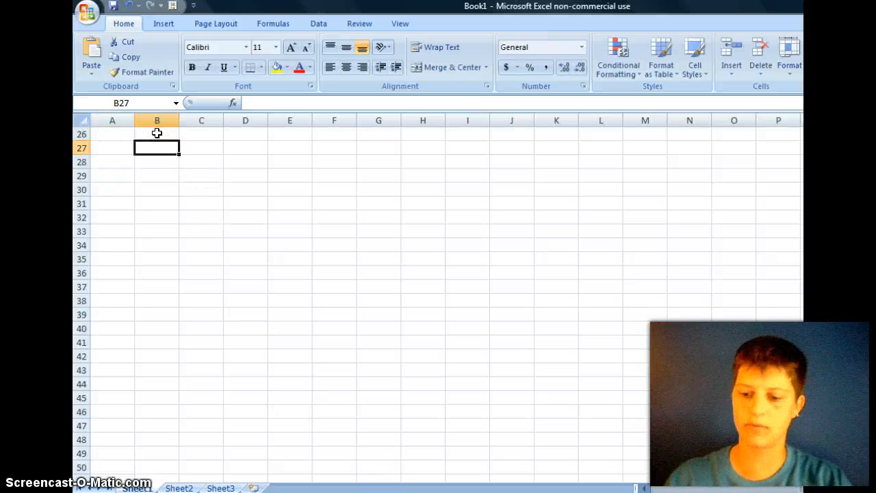
{"action": "key", "text": "Left"}
{"action": "key", "text": "Down"}
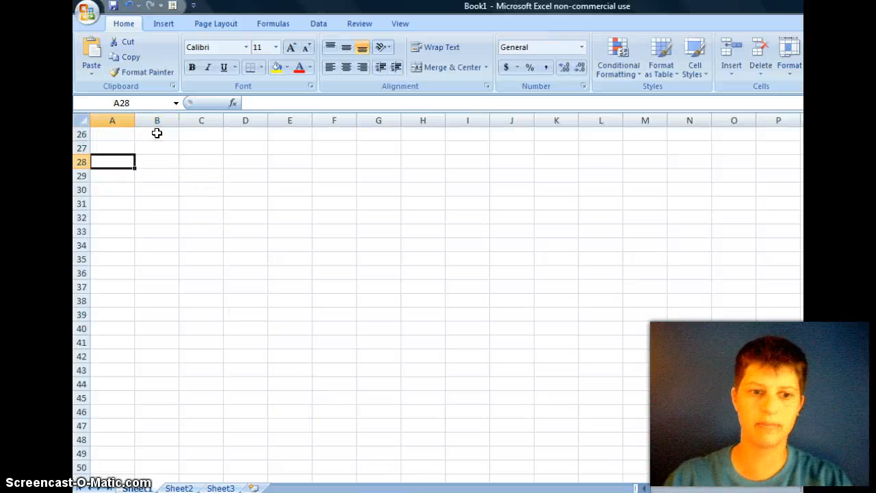
{"action": "scroll", "coordinate": [438, 301], "scroll_direction": "up", "scroll_amount": 8}
Step: Enter the values 3, 4, 5 and 8 in cells B1 to B4 beside the colour labels
{"action": "left_click", "coordinate": [166, 132]}
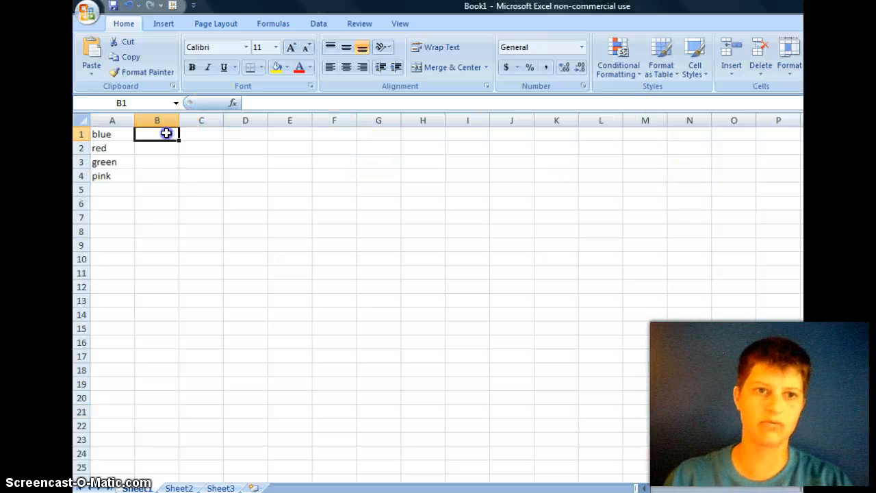
{"action": "type", "text": "3"}
{"action": "key", "text": "Return"}
{"action": "type", "text": "4"}
{"action": "key", "text": "Return"}
{"action": "type", "text": "5"}
{"action": "key", "text": "Return"}
{"action": "type", "text": "8"}
{"action": "left_click", "coordinate": [195, 201]}
Step: Insert a basic 2-D pie chart from the data in A1:B4
{"action": "left_click_drag", "start_coordinate": [116, 137], "coordinate": [147, 174]}
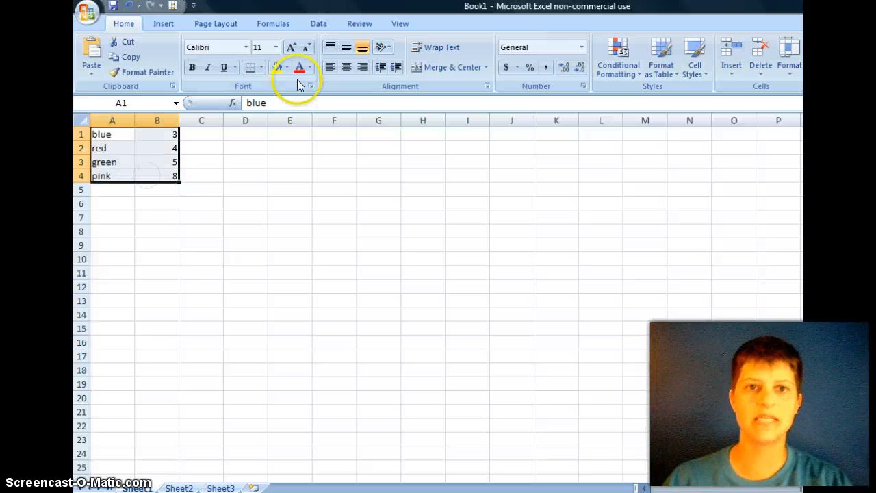
{"action": "left_click", "coordinate": [165, 23]}
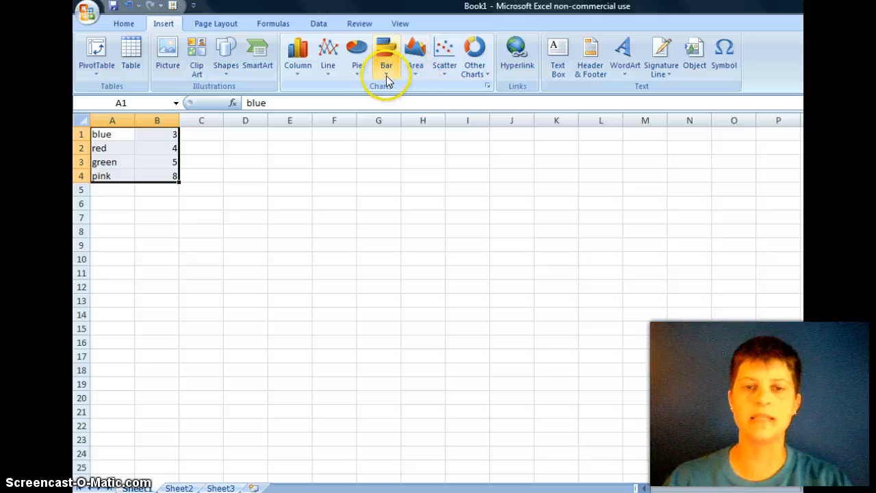
{"action": "left_click", "coordinate": [362, 78]}
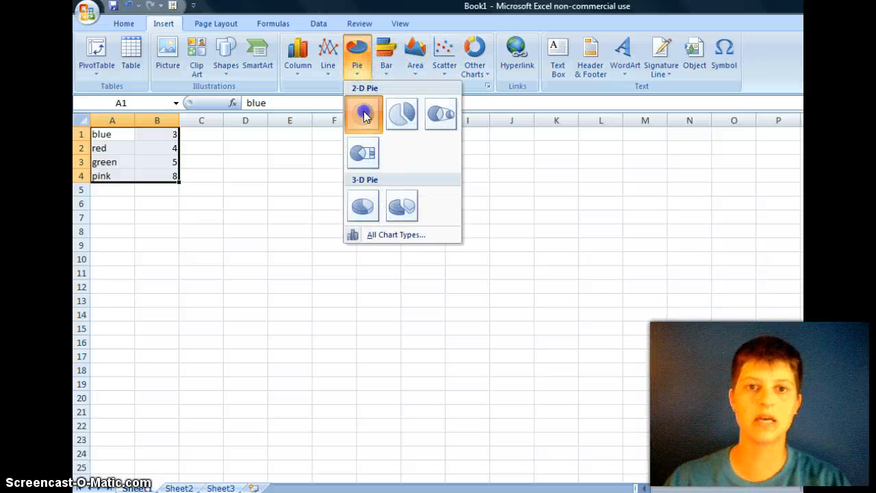
{"action": "left_click", "coordinate": [364, 115]}
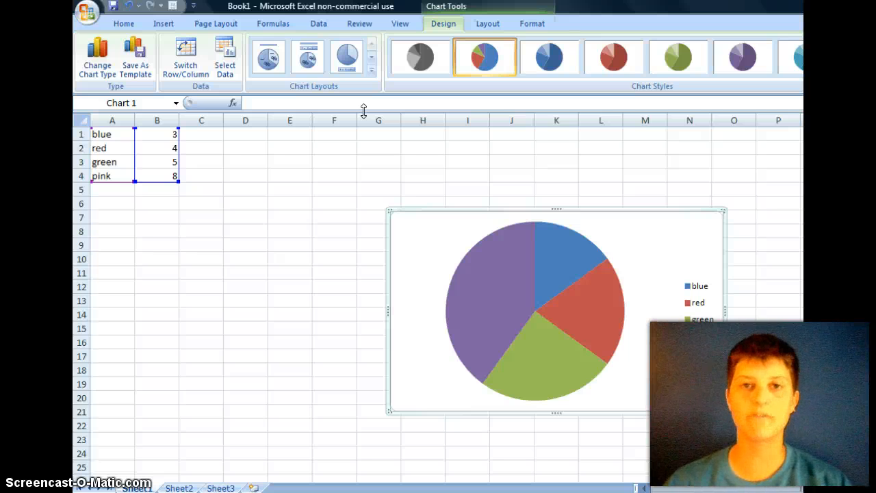
Step: Add data labels to the slices of the pie chart
{"action": "left_click", "coordinate": [696, 285]}
{"action": "left_click", "coordinate": [698, 287]}
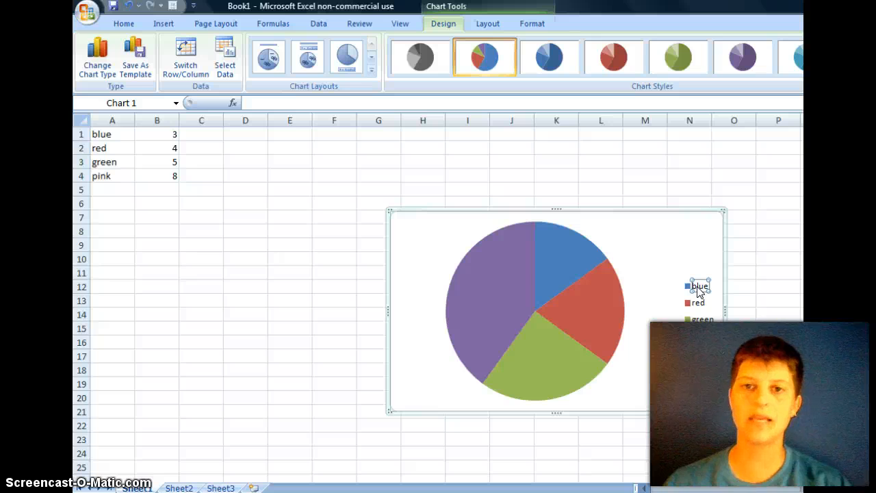
{"action": "left_click", "coordinate": [671, 320]}
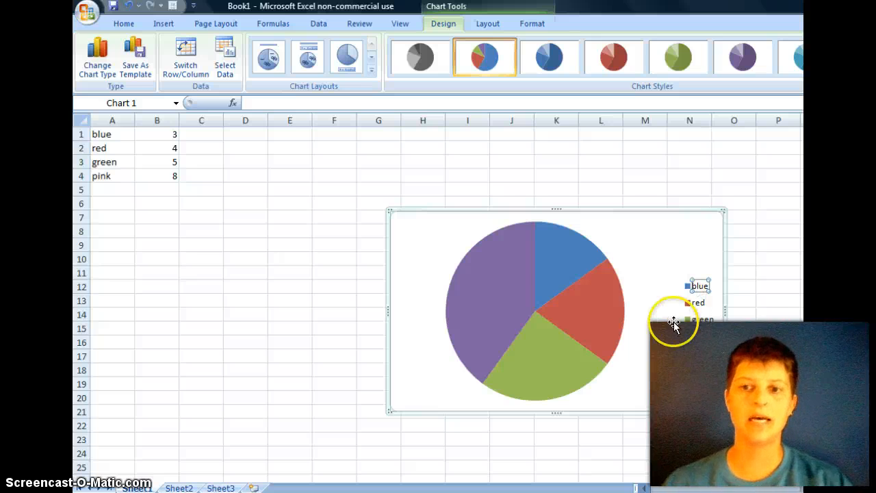
{"action": "left_click", "coordinate": [586, 308]}
{"action": "right_click", "coordinate": [586, 308]}
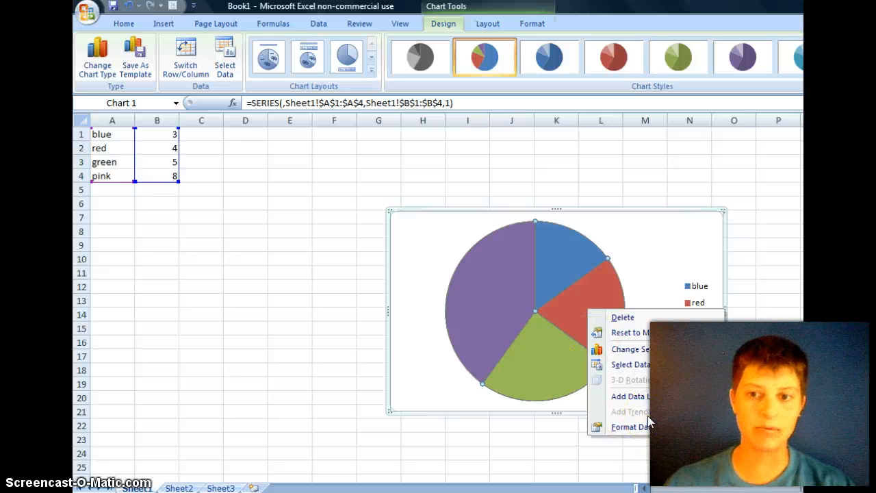
{"action": "right_click", "coordinate": [554, 240]}
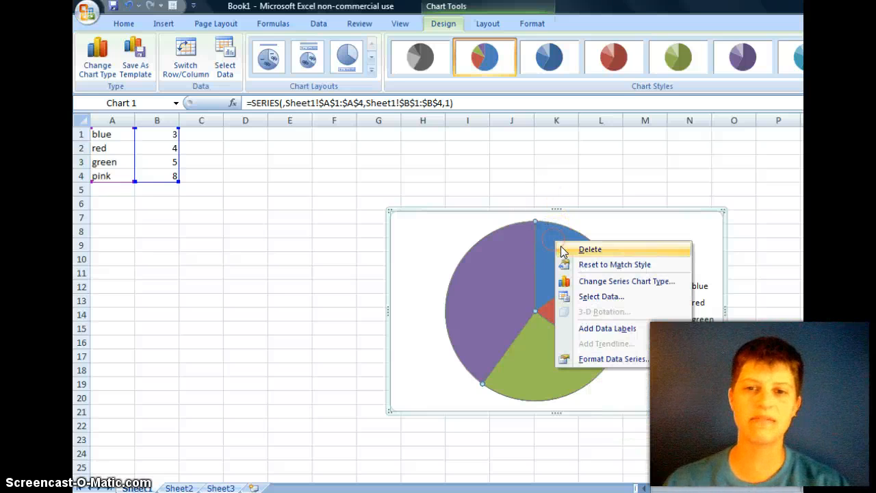
{"action": "left_click", "coordinate": [609, 328]}
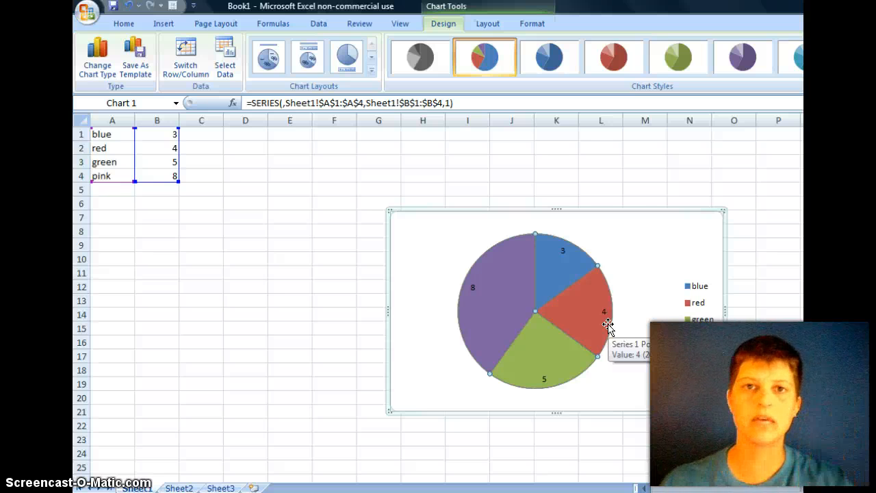
Step: Undo the data labels added to the pie chart
{"action": "left_click", "coordinate": [699, 288]}
{"action": "left_click", "coordinate": [525, 285]}
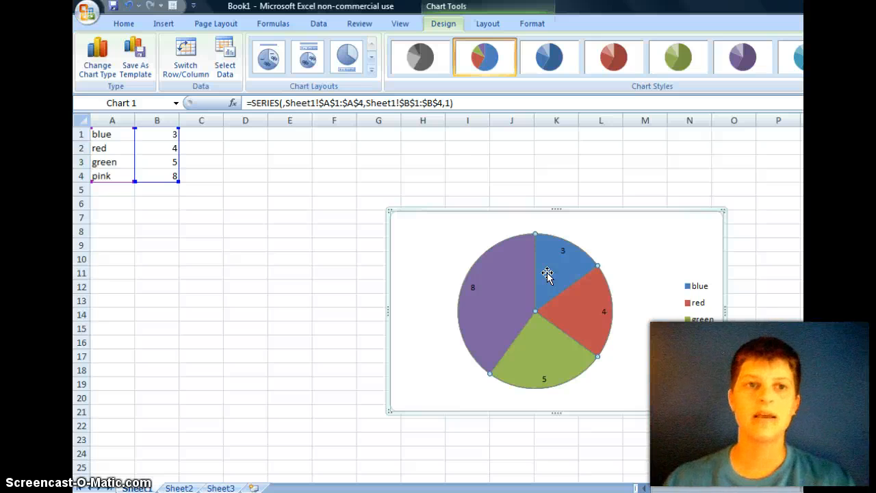
{"action": "left_click", "coordinate": [129, 7]}
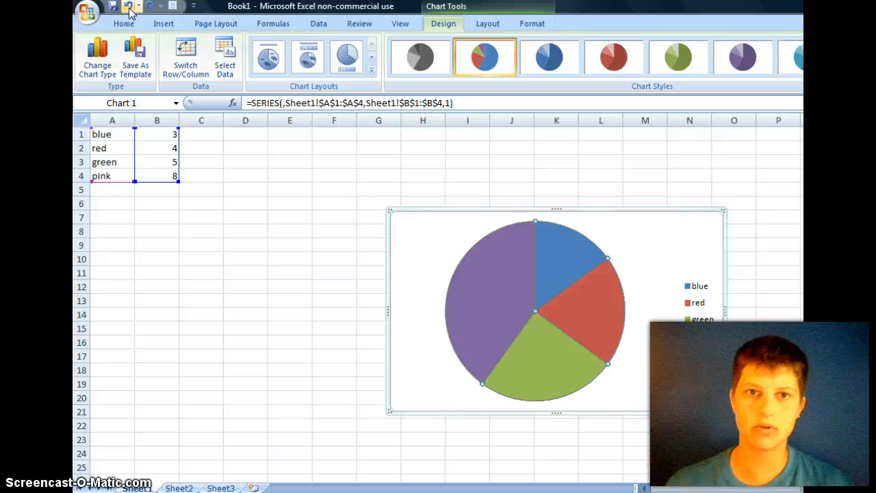
Step: Try the first three chart layouts, ending with the legend below the pie, and keep the multicolour chart style
{"action": "left_click", "coordinate": [262, 53]}
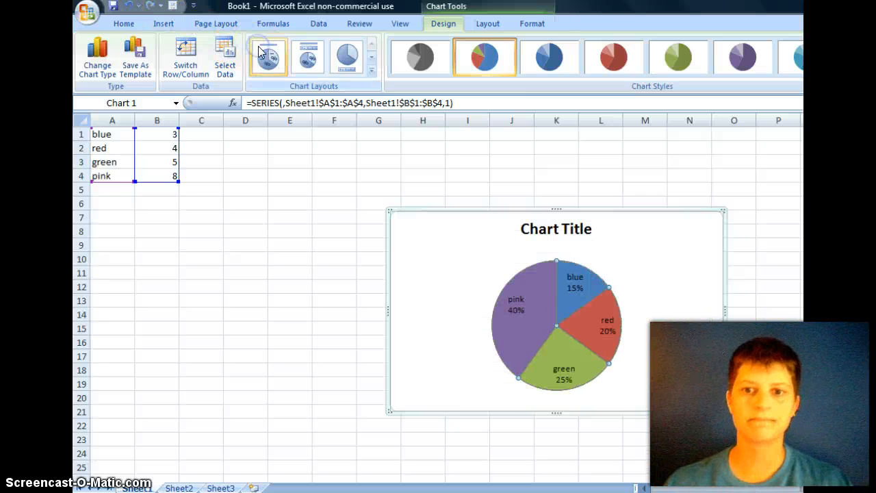
{"action": "left_click", "coordinate": [304, 60]}
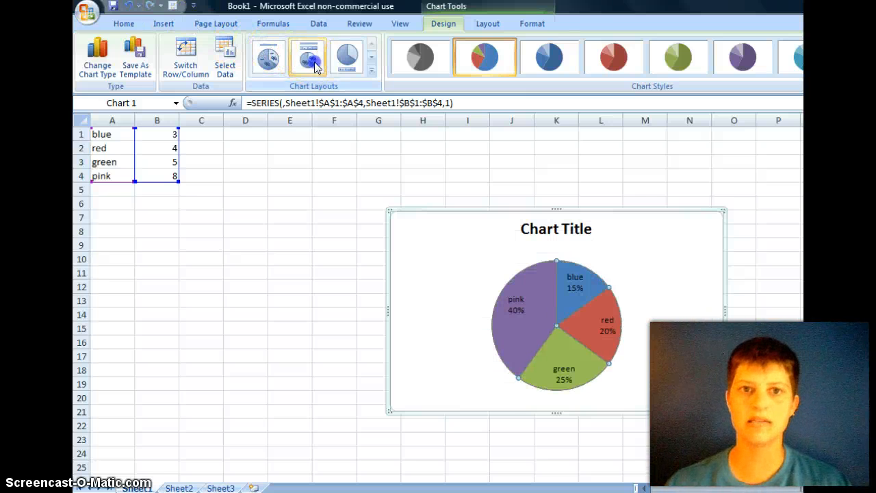
{"action": "left_click", "coordinate": [314, 61]}
{"action": "left_click", "coordinate": [345, 60]}
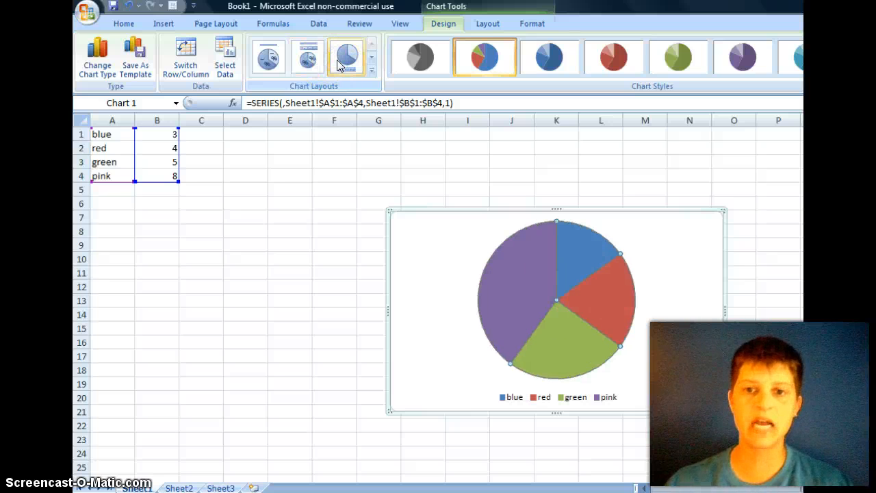
{"action": "left_click", "coordinate": [419, 58]}
{"action": "left_click", "coordinate": [479, 60]}
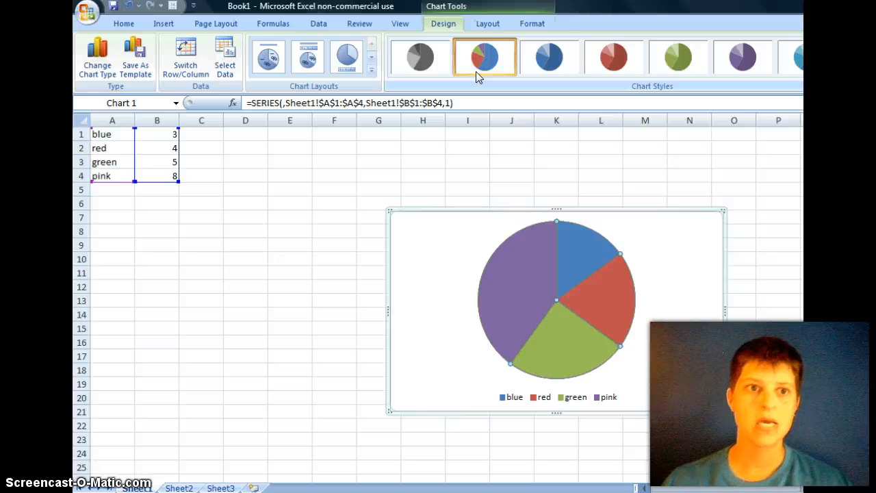
Step: Change the pie chart to a clustered column chart and apply the red chart style
{"action": "left_click", "coordinate": [104, 72]}
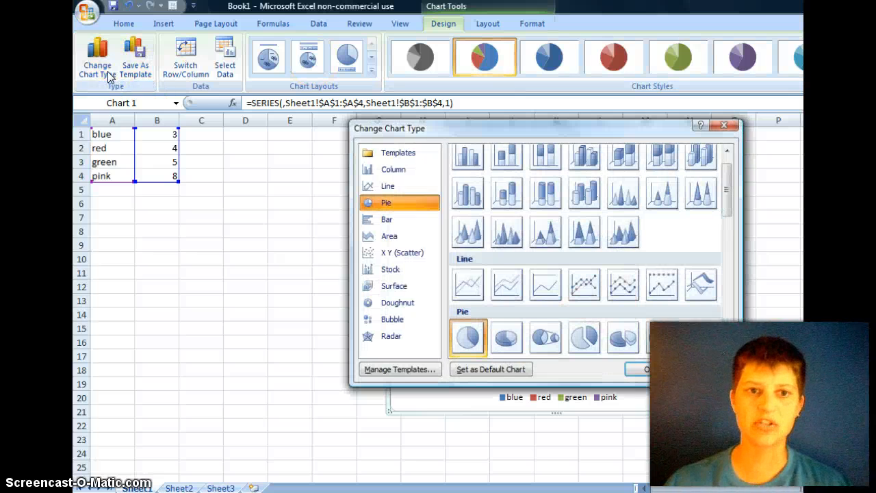
{"action": "left_click", "coordinate": [462, 156]}
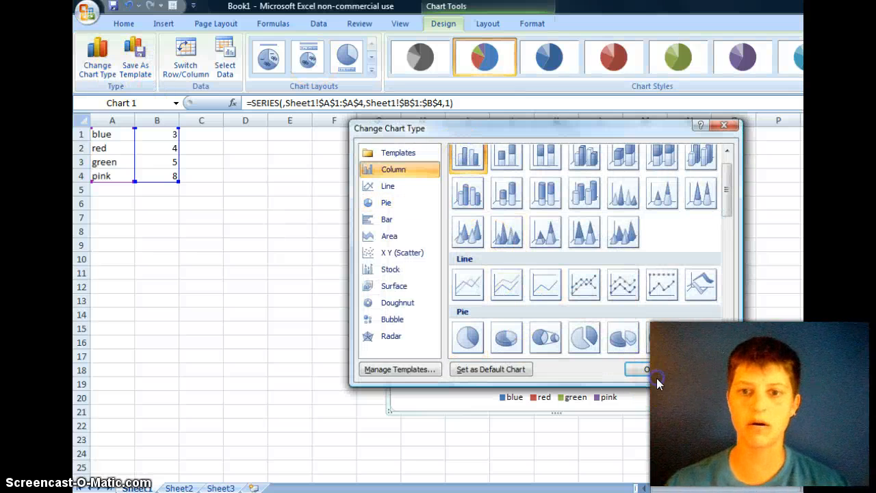
{"action": "left_click", "coordinate": [655, 372]}
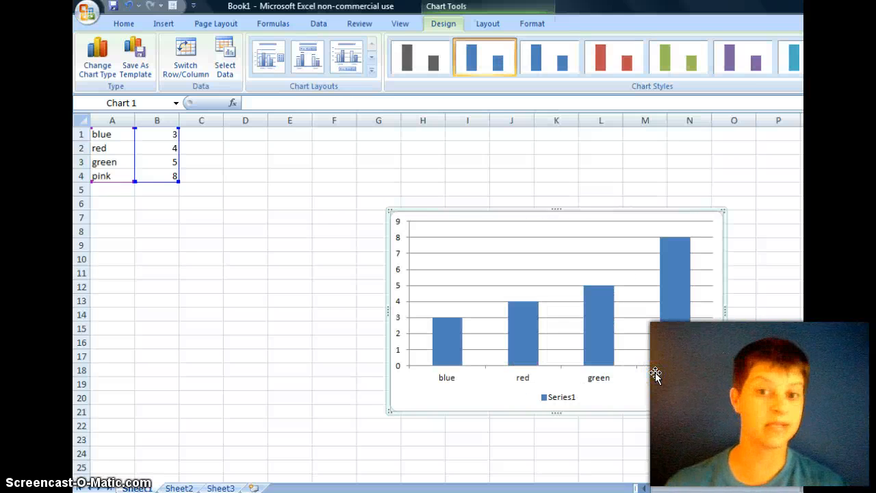
{"action": "left_click", "coordinate": [600, 54]}
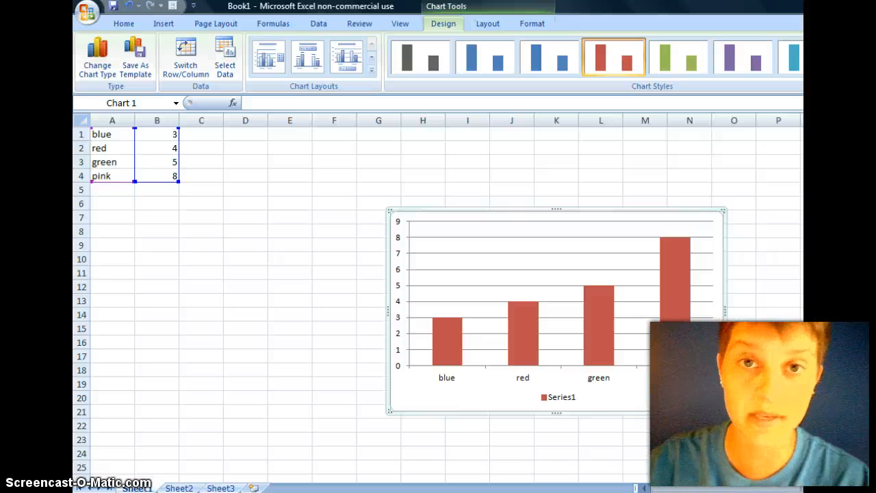
Step: On Sheet2, enter the labels bama, ill, in, ken and mi in cells A1 to A5
{"action": "left_click", "coordinate": [177, 487]}
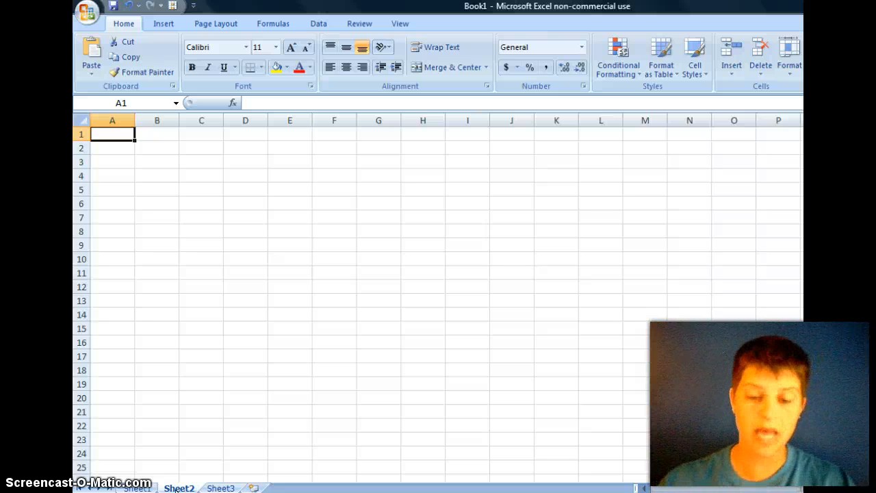
{"action": "type", "text": "bama"}
{"action": "key", "text": "Return"}
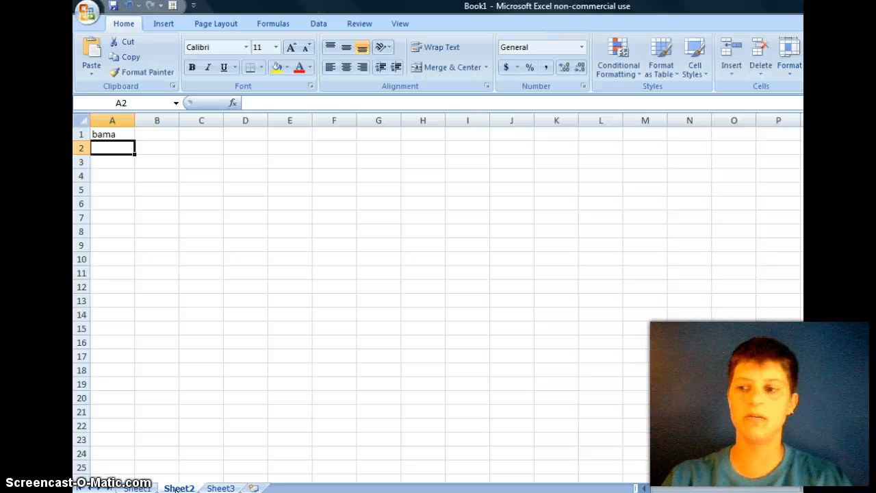
{"action": "type", "text": "ill"}
{"action": "key", "text": "Return"}
{"action": "type", "text": "in"}
{"action": "key", "text": "Return"}
{"action": "type", "text": "ken"}
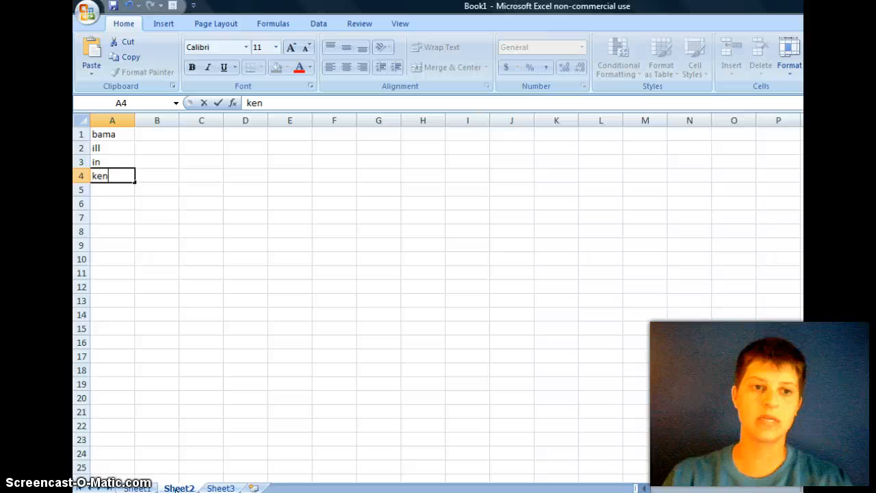
{"action": "key", "text": "Return"}
{"action": "type", "text": "mi"}
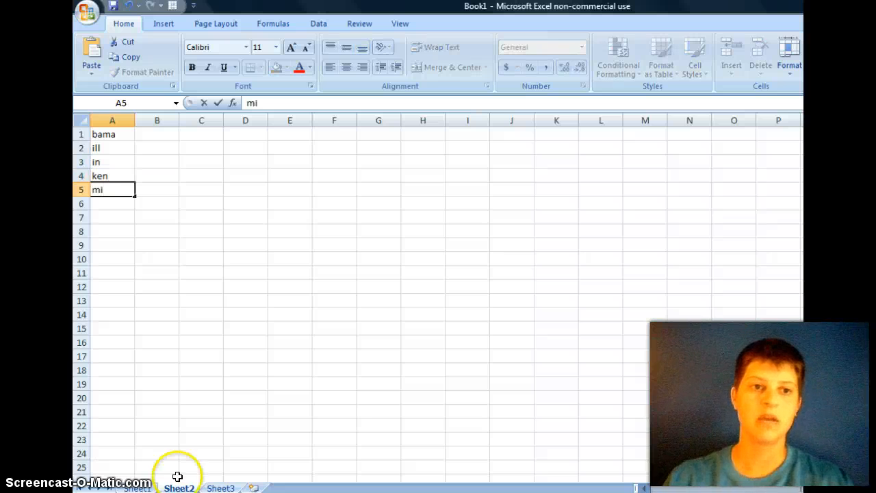
Step: Enter the values 28000, 61000, 33000, 18000 and 52000 in cells B1 to B5 beside the labels
{"action": "left_click", "coordinate": [156, 134]}
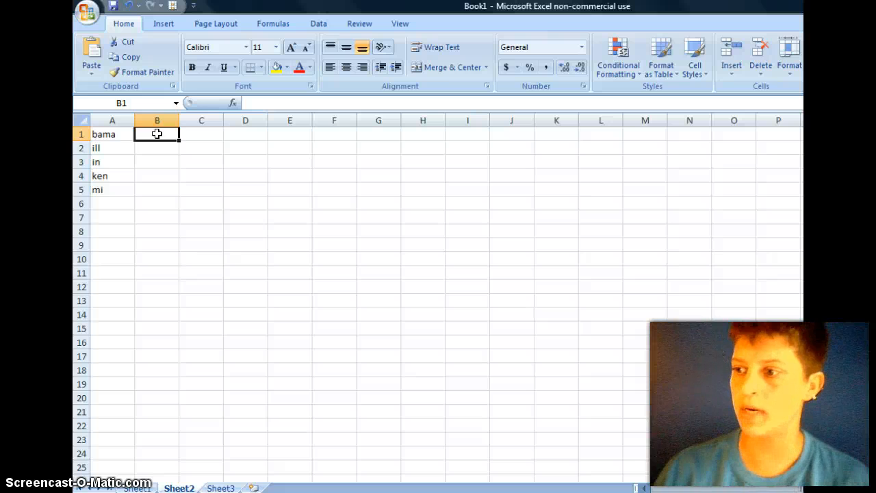
{"action": "type", "text": "28000"}
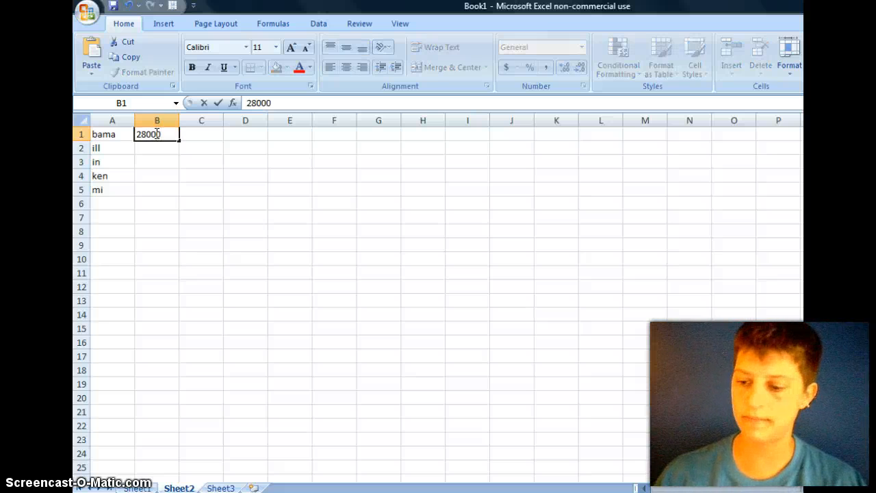
{"action": "key", "text": "Return"}
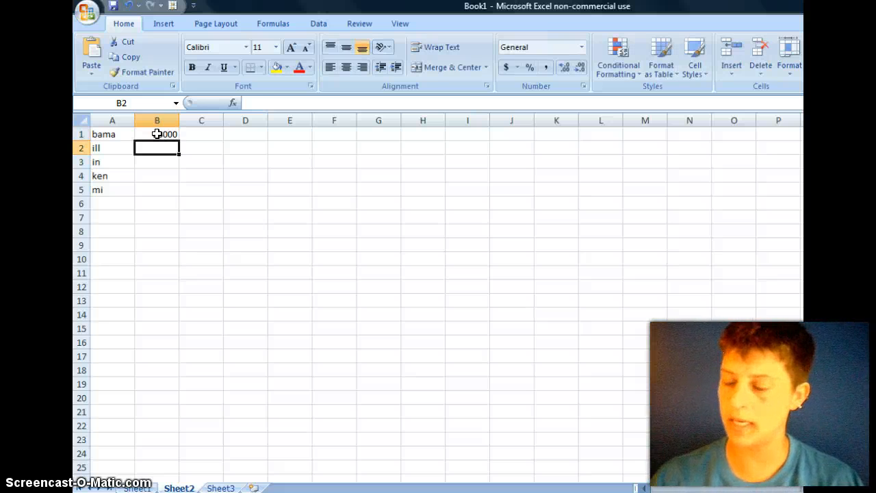
{"action": "type", "text": "61000"}
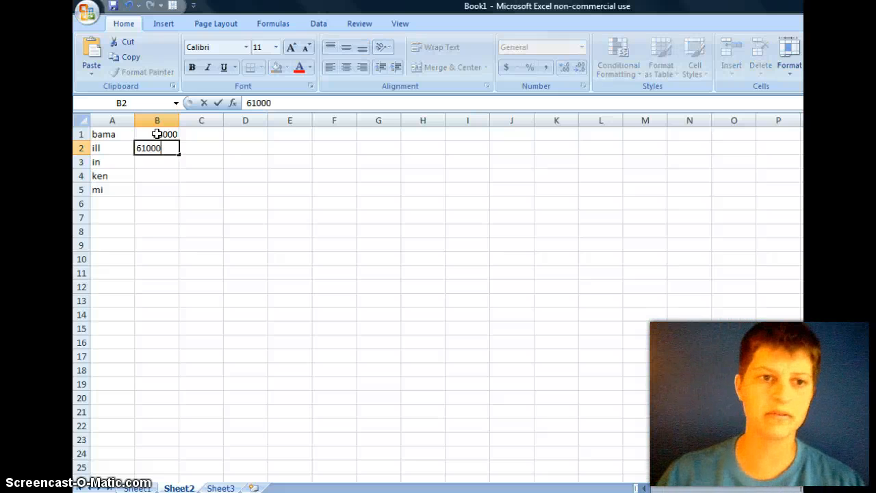
{"action": "key", "text": "Return"}
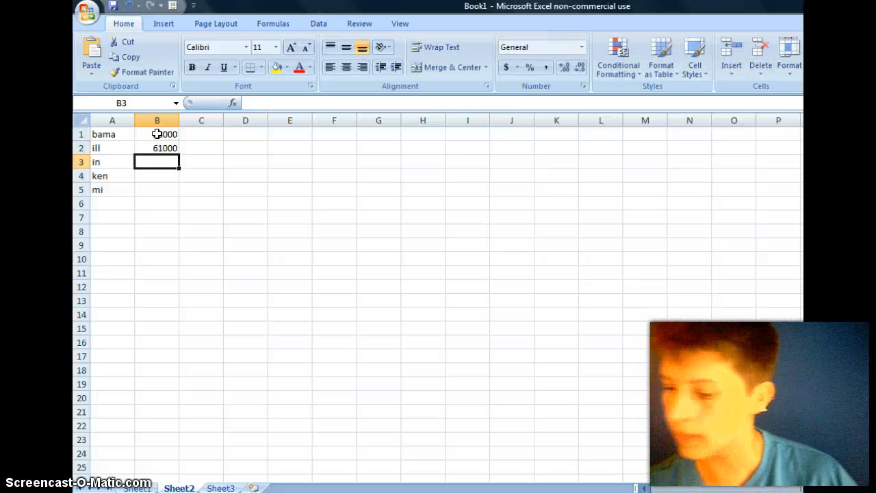
{"action": "type", "text": "33000"}
{"action": "key", "text": "Return"}
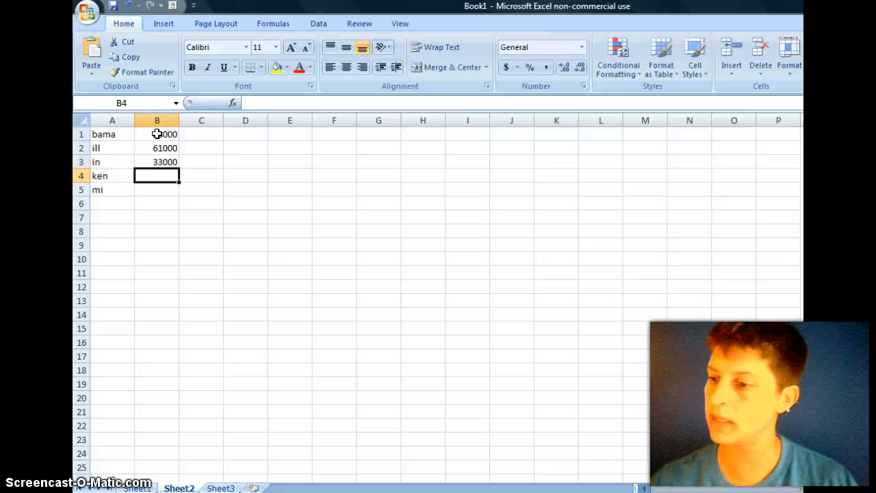
{"action": "type", "text": "18000"}
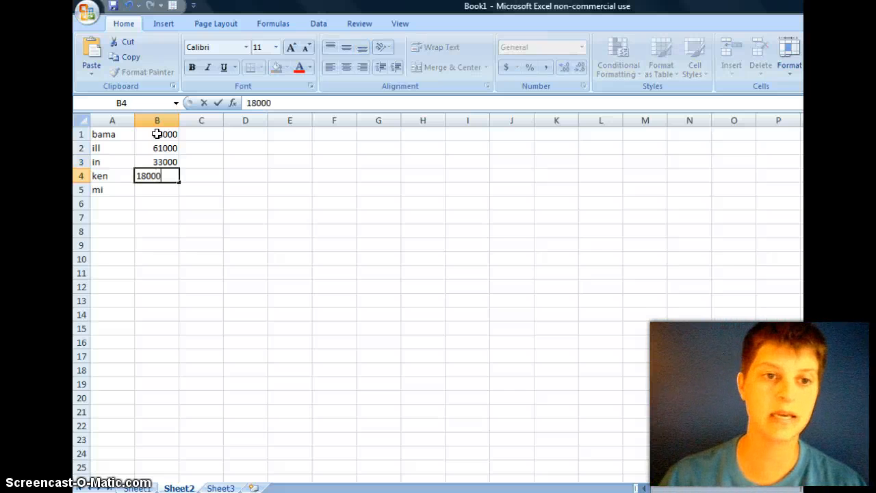
{"action": "key", "text": "Return"}
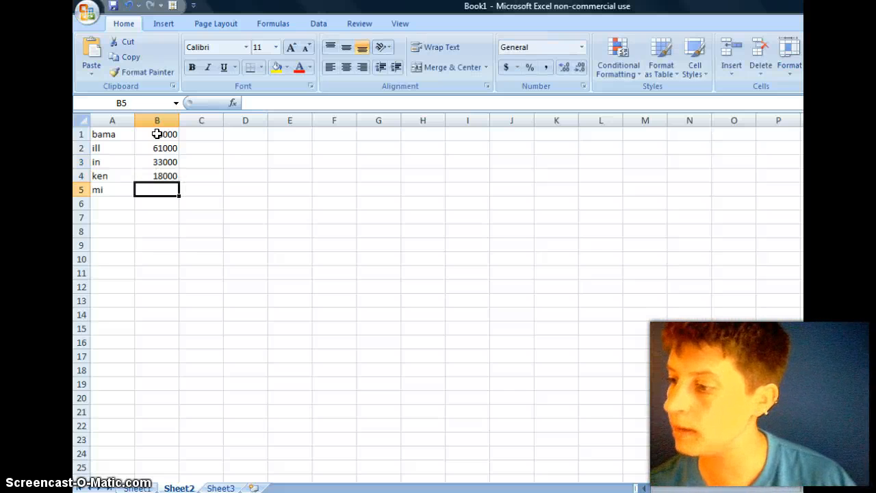
{"action": "type", "text": "52000"}
{"action": "left_click", "coordinate": [167, 215]}
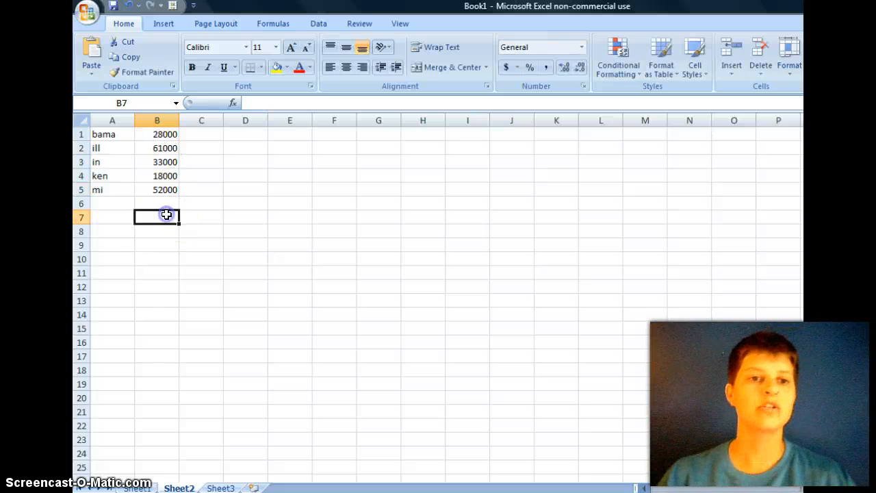
Step: Label cell A7 "mean" and insert the statistical AVERAGE function in cell B7
{"action": "left_click", "coordinate": [108, 216]}
{"action": "type", "text": "mean"}
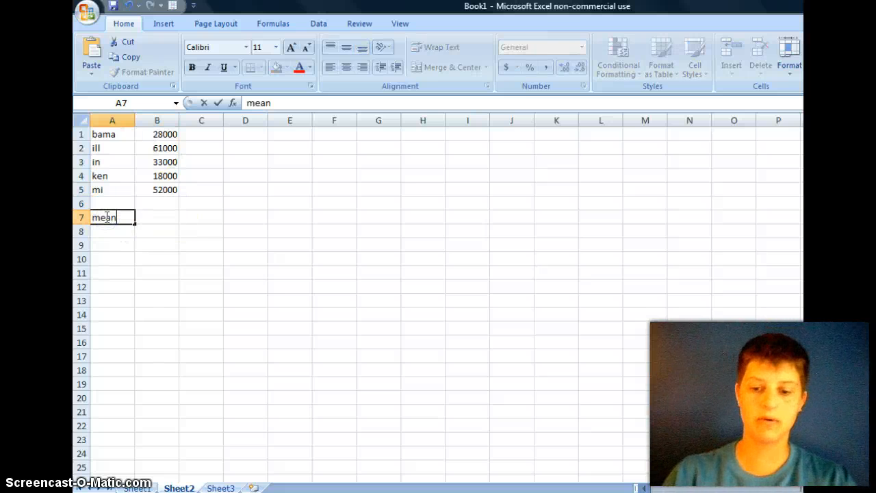
{"action": "left_click", "coordinate": [152, 216]}
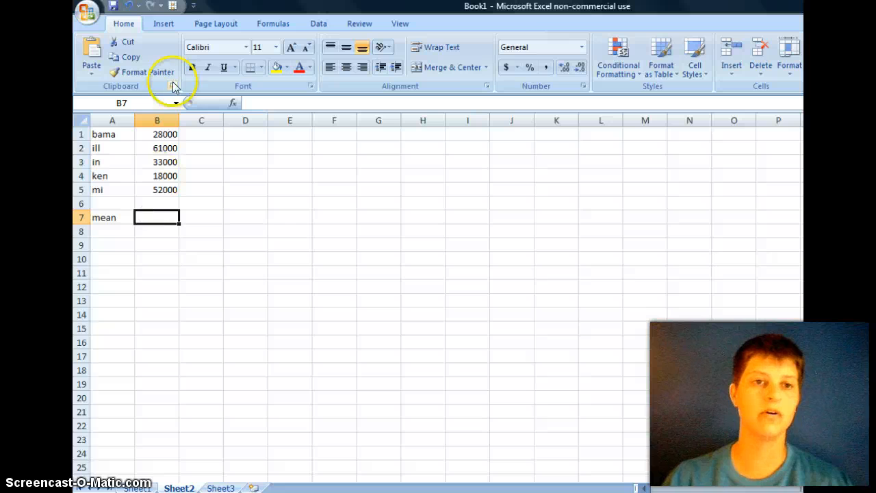
{"action": "left_click", "coordinate": [267, 25]}
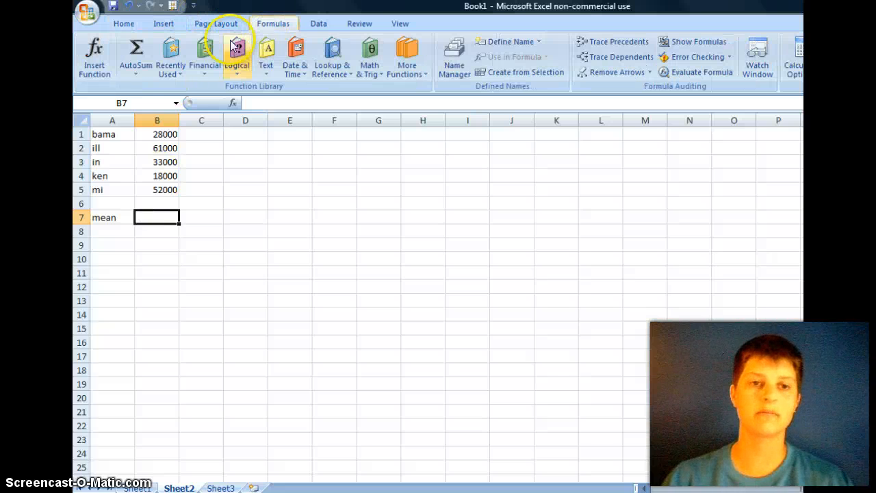
{"action": "left_click", "coordinate": [137, 75]}
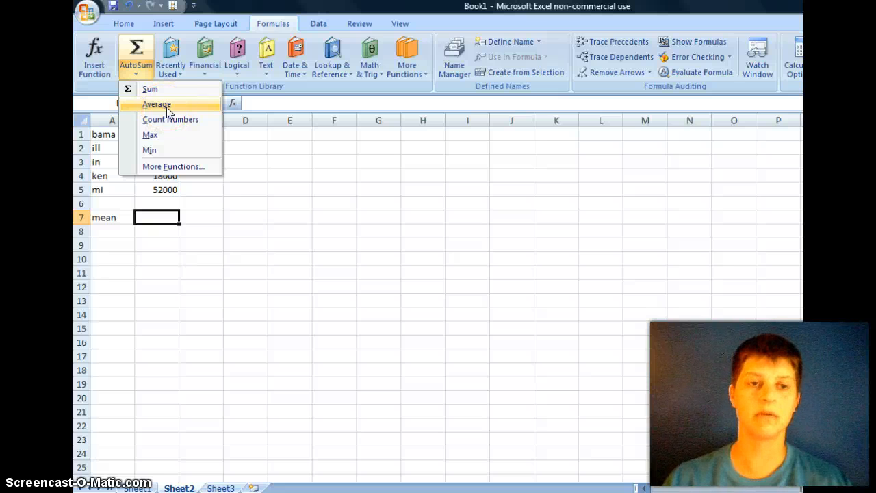
{"action": "left_click", "coordinate": [179, 71]}
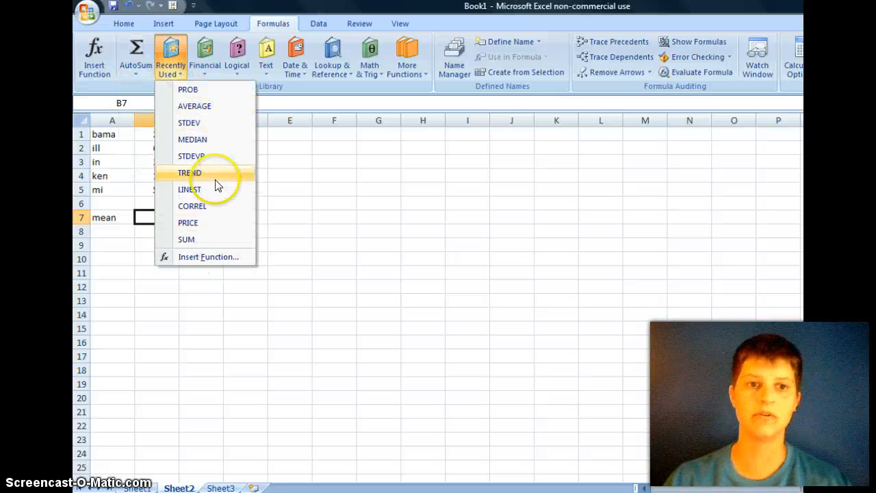
{"action": "left_click", "coordinate": [398, 75]}
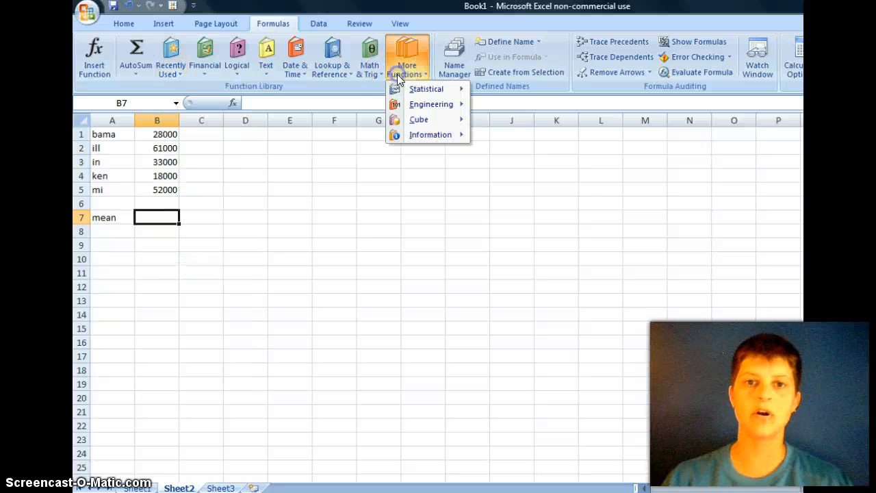
{"action": "mouse_move", "coordinate": [432, 94]}
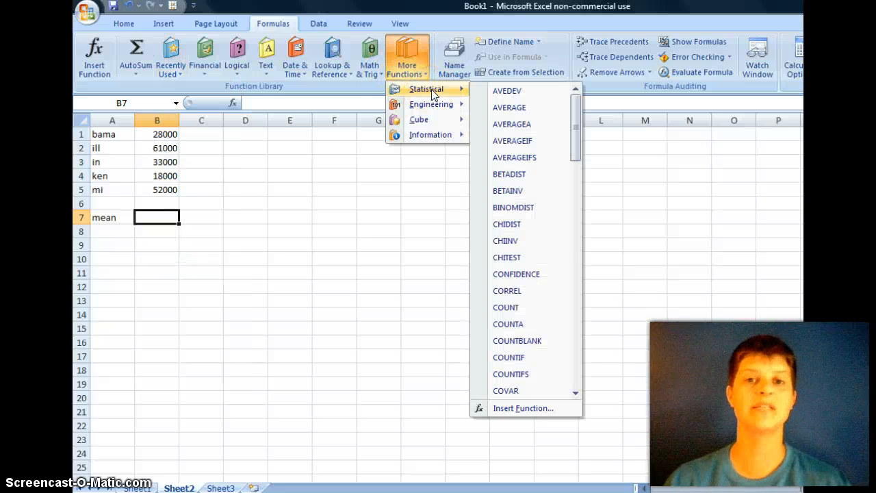
{"action": "left_click", "coordinate": [534, 106]}
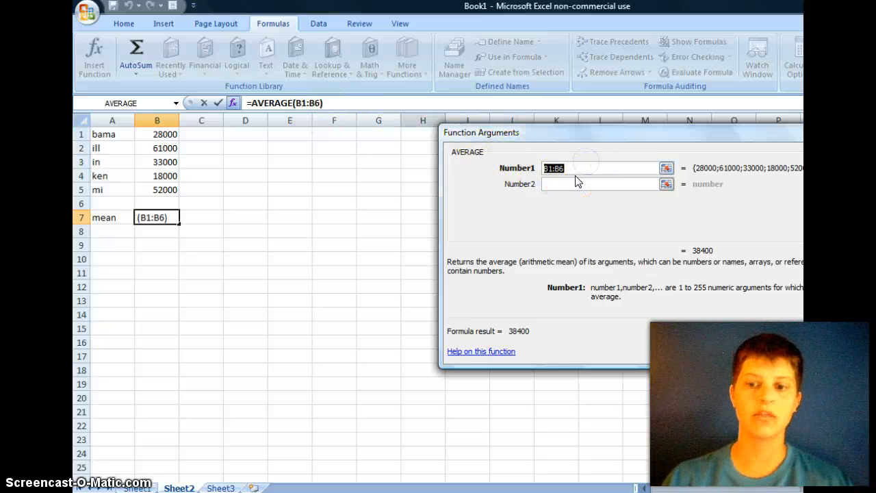
Step: Set the first argument of the AVERAGE function to the range B1:B5
{"action": "key", "text": "BackSpace"}
{"action": "type", "text": "B"}
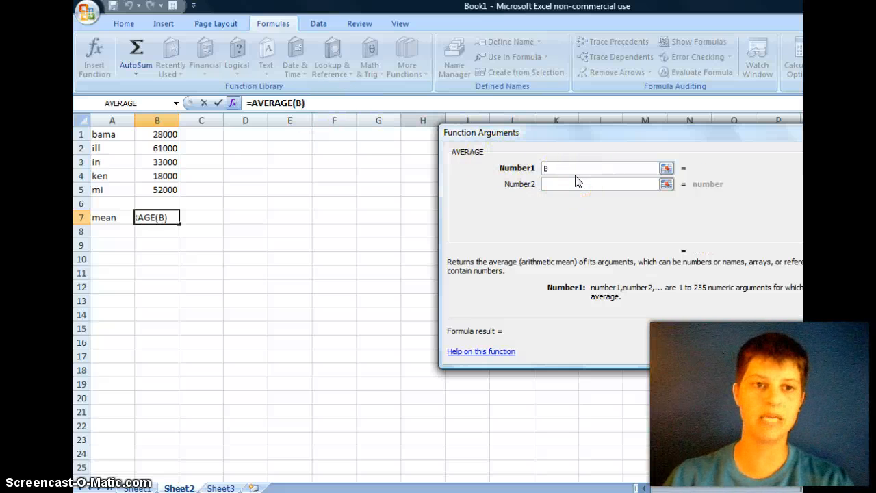
{"action": "type", "text": "1:B5"}
{"action": "left_click", "coordinate": [567, 169]}
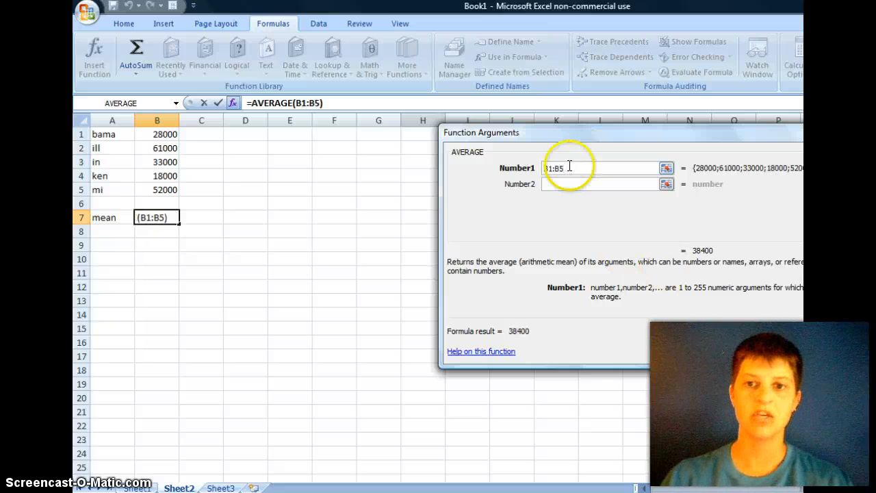
Step: Try adding a second B1:B5 reference, selected on the sheet, to the AVERAGE argument with a plus sign, and remove it
{"action": "type", "text": "+"}
{"action": "left_click_drag", "start_coordinate": [157, 132], "coordinate": [162, 187]}
{"action": "left_click", "coordinate": [569, 168]}
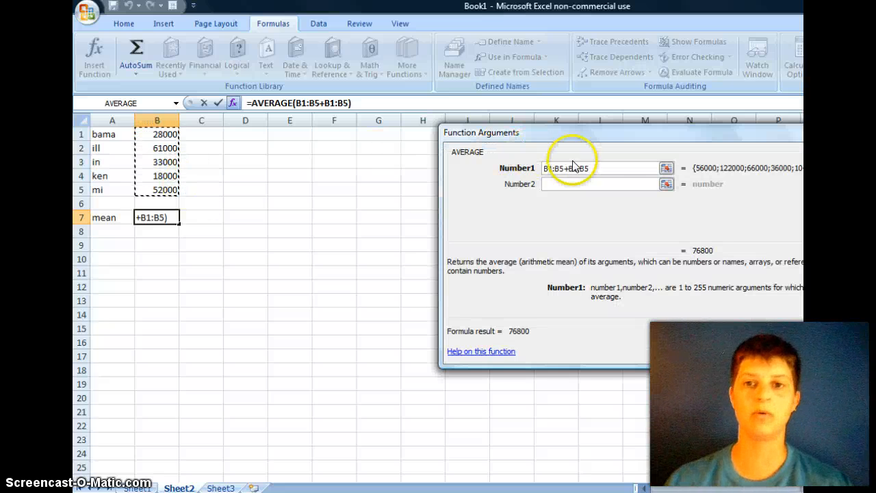
{"action": "key", "text": "BackSpace"}
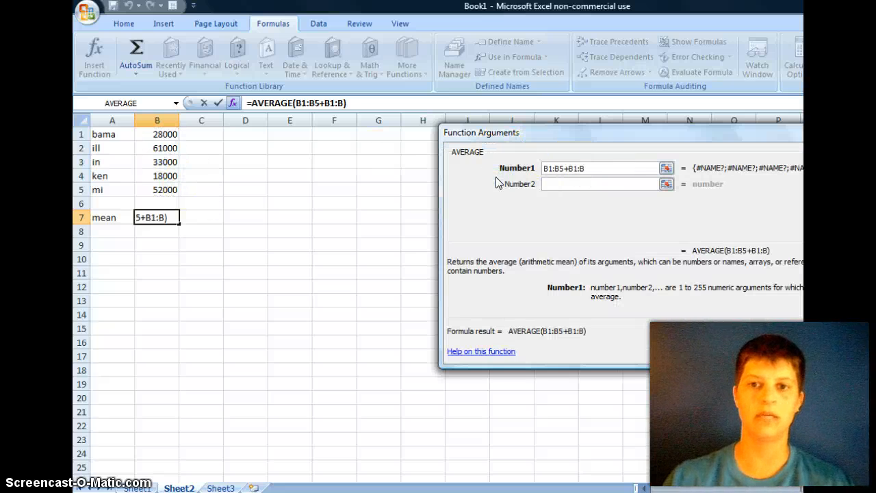
{"action": "key", "text": "BackSpace"}
{"action": "key", "text": "BackSpace"}
{"action": "key", "text": "BackSpace"}
{"action": "key", "text": "BackSpace"}
{"action": "key", "text": "BackSpace"}
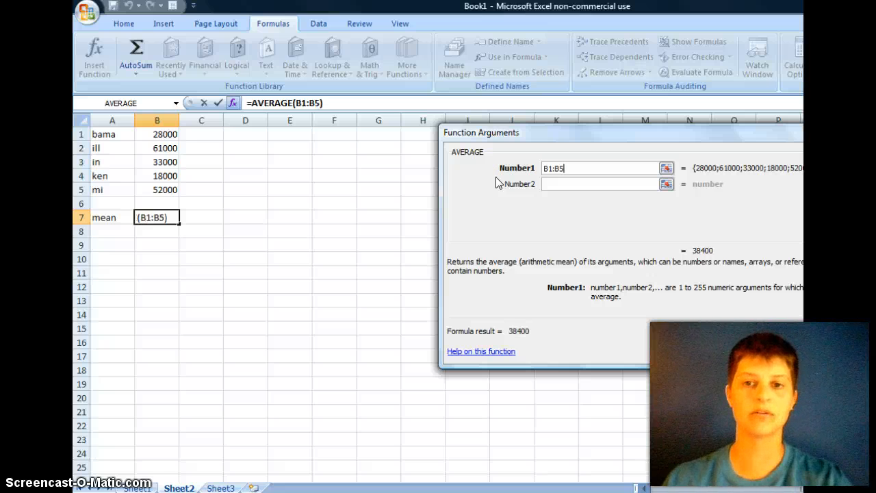
Step: Confirm the AVERAGE formula in B7 and label cell A8 "median"
{"action": "left_click", "coordinate": [774, 349]}
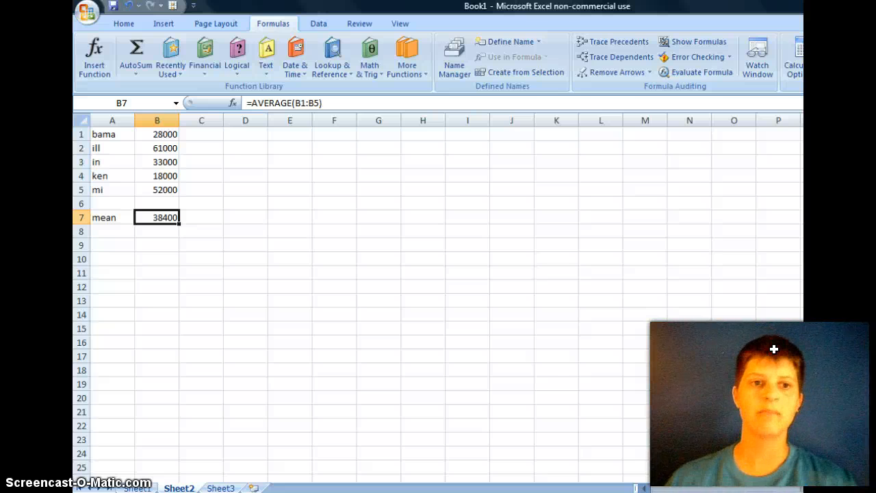
{"action": "left_click", "coordinate": [124, 232]}
{"action": "type", "text": "median"}
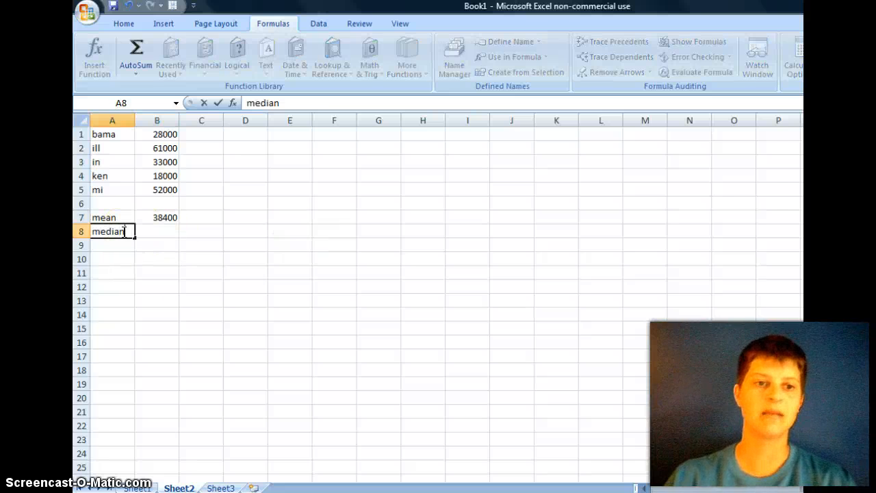
Step: Calculate the median of B1:B5 in cell B8 with the statistical MEDIAN function
{"action": "left_click", "coordinate": [150, 236]}
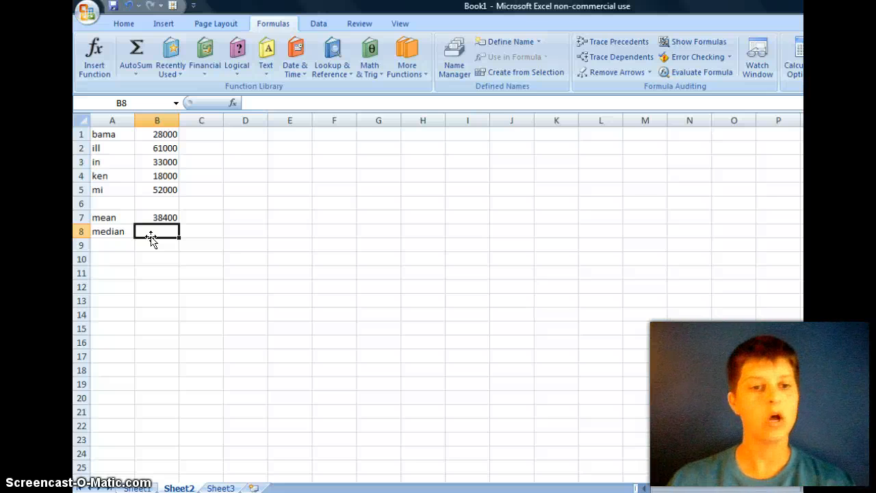
{"action": "left_click", "coordinate": [136, 74]}
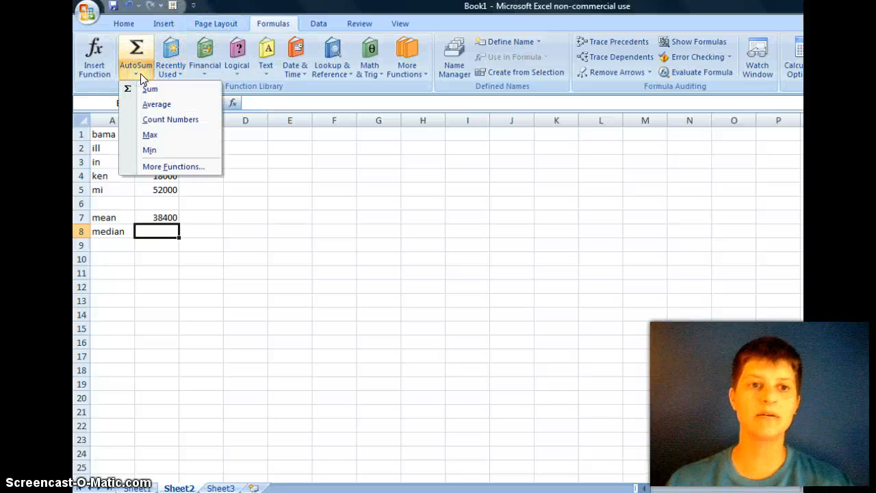
{"action": "left_click", "coordinate": [171, 71]}
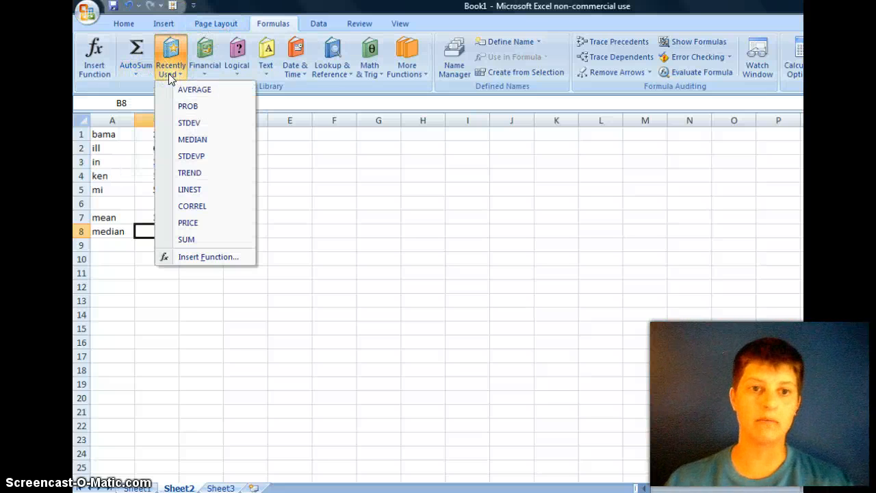
{"action": "left_click", "coordinate": [170, 72]}
{"action": "left_click", "coordinate": [405, 69]}
{"action": "mouse_move", "coordinate": [421, 89]}
{"action": "left_click", "coordinate": [576, 118]}
{"action": "left_click_drag", "start_coordinate": [576, 117], "coordinate": [579, 232]}
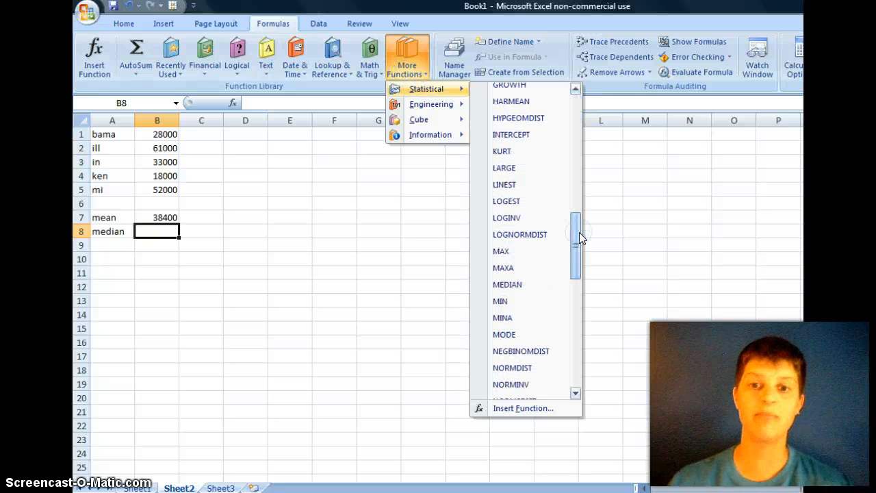
{"action": "left_click", "coordinate": [531, 283]}
{"action": "left_click_drag", "start_coordinate": [171, 134], "coordinate": [170, 183]}
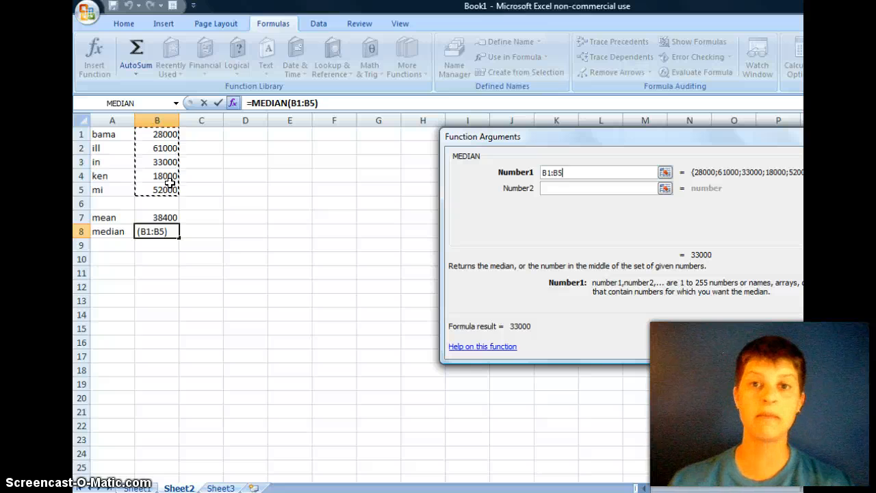
{"action": "left_click", "coordinate": [755, 345]}
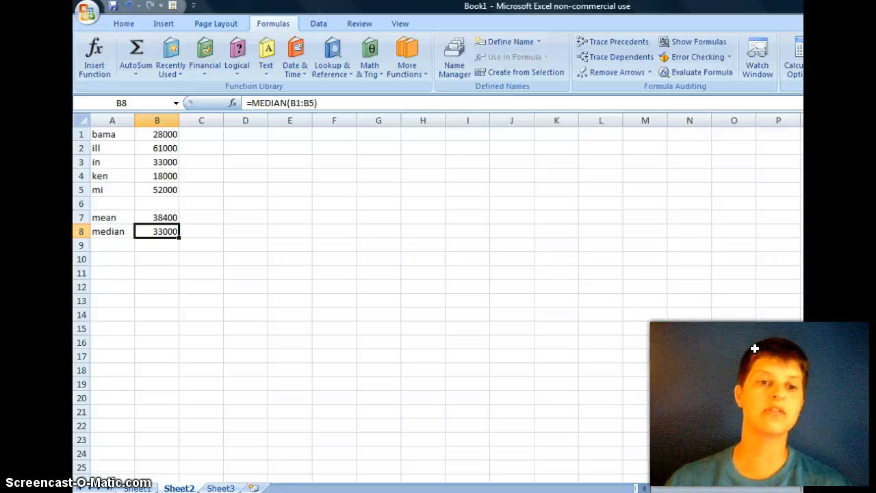
Step: Label cell A9 "perc 25" below the median label
{"action": "left_click", "coordinate": [102, 246]}
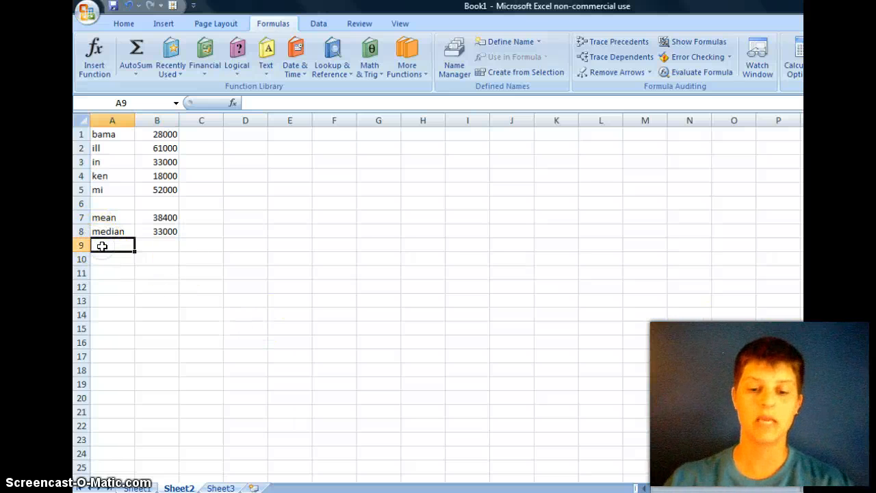
{"action": "type", "text": "perc 25"}
Step: Calculate the 25th percentile of B1:B5 in cell B9 with the statistical PERCENTILE function, using .25 as K
{"action": "left_click", "coordinate": [162, 245]}
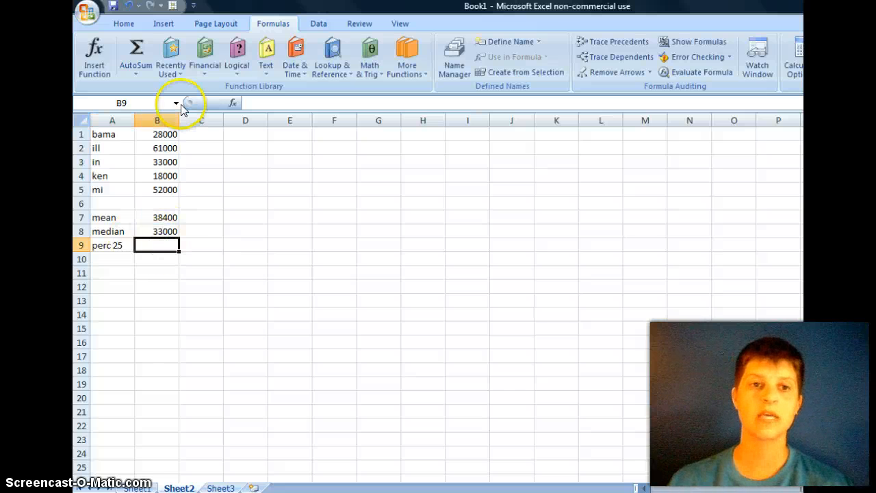
{"action": "left_click", "coordinate": [399, 75]}
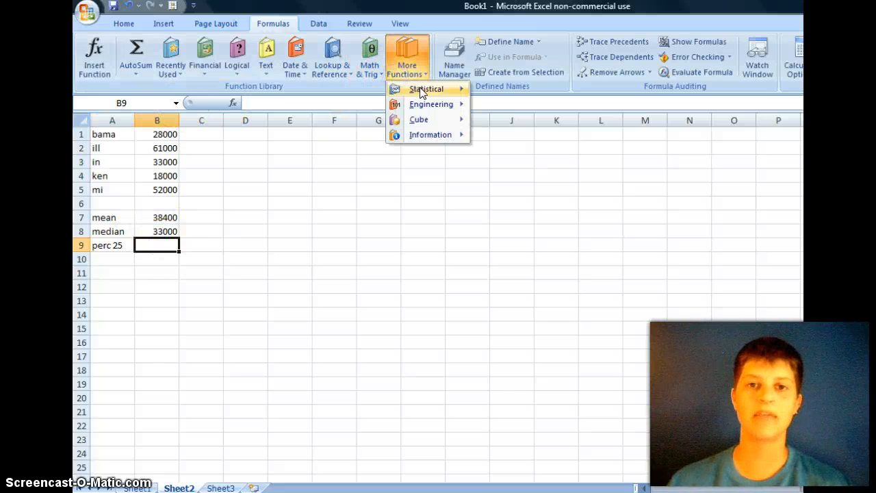
{"action": "mouse_move", "coordinate": [418, 89]}
{"action": "left_click_drag", "start_coordinate": [576, 108], "coordinate": [581, 279]}
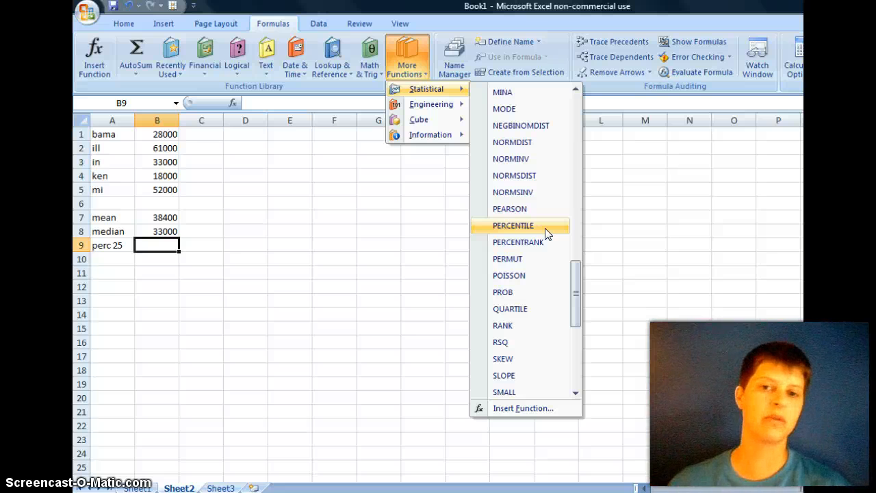
{"action": "left_click", "coordinate": [546, 233]}
{"action": "left_click", "coordinate": [540, 196]}
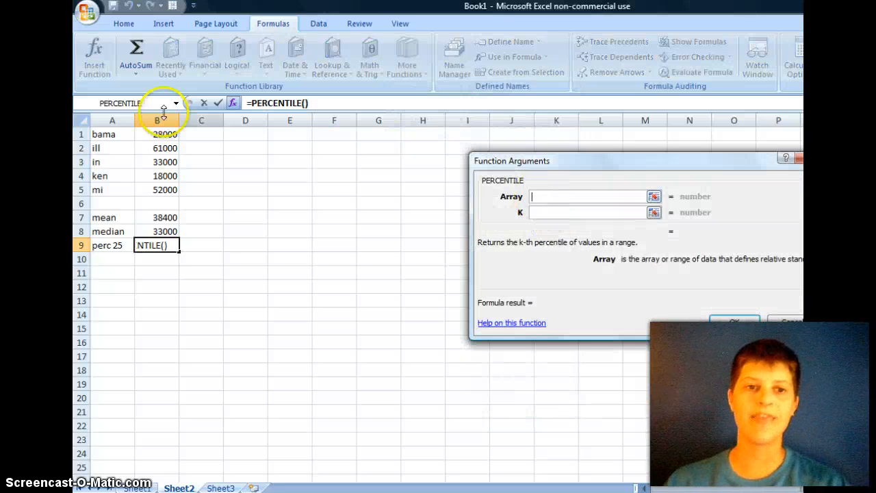
{"action": "left_click_drag", "start_coordinate": [160, 135], "coordinate": [161, 187]}
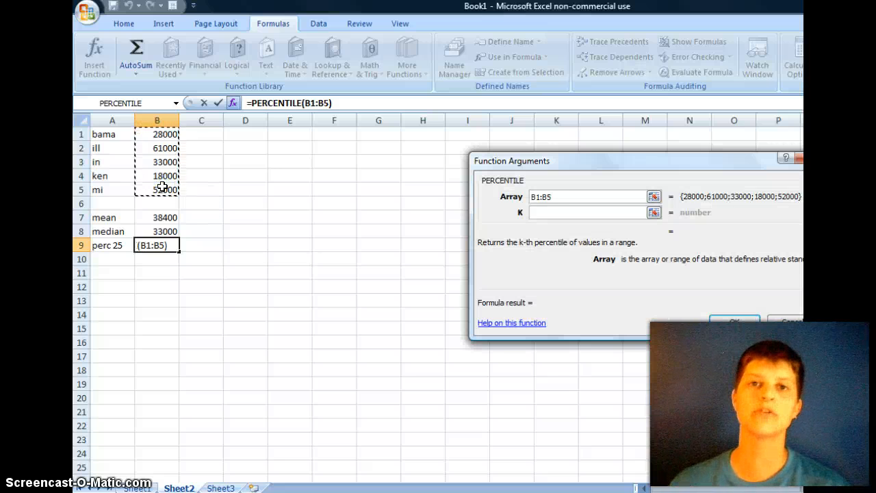
{"action": "left_click", "coordinate": [537, 213]}
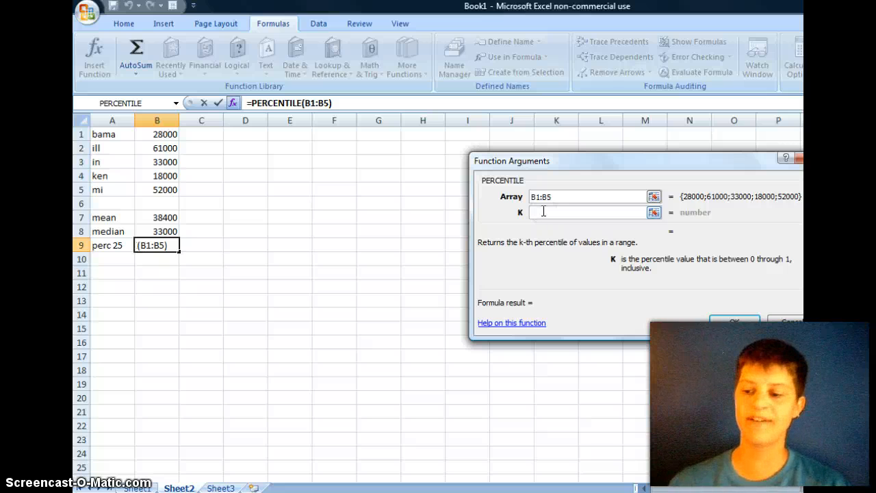
{"action": "type", "text": ".25"}
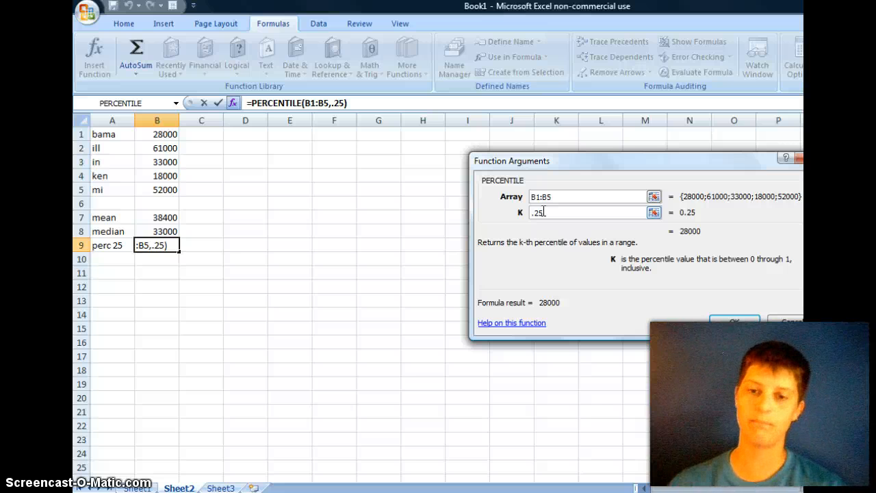
{"action": "left_click", "coordinate": [739, 319]}
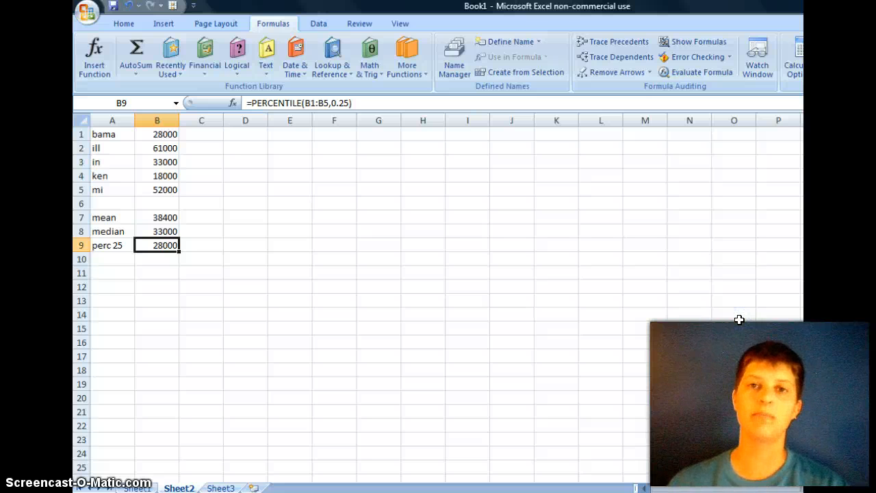
Step: Label cell A10 "perc 90" below the 25th percentile label
{"action": "left_click", "coordinate": [110, 260]}
{"action": "type", "text": "per"}
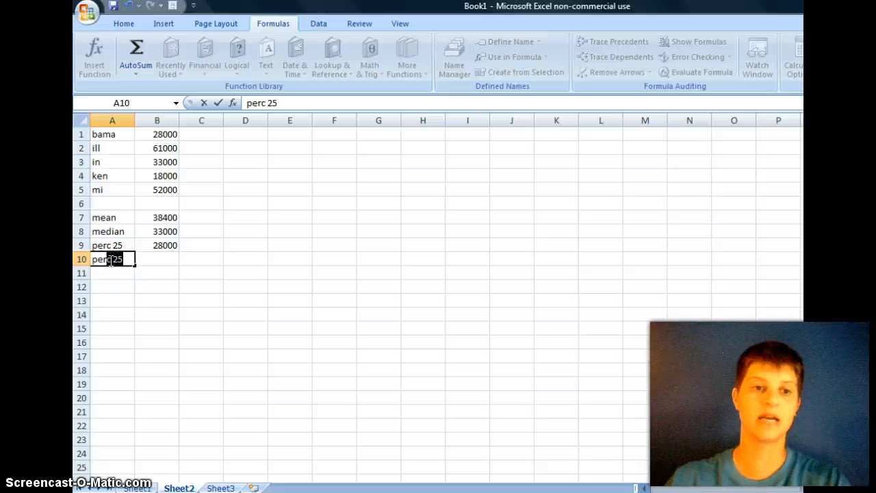
{"action": "type", "text": "c 90"}
Step: Calculate the 90th percentile of B1:B5 in cell B10 with the PERCENTILE function, using .9 as K
{"action": "left_click", "coordinate": [146, 258]}
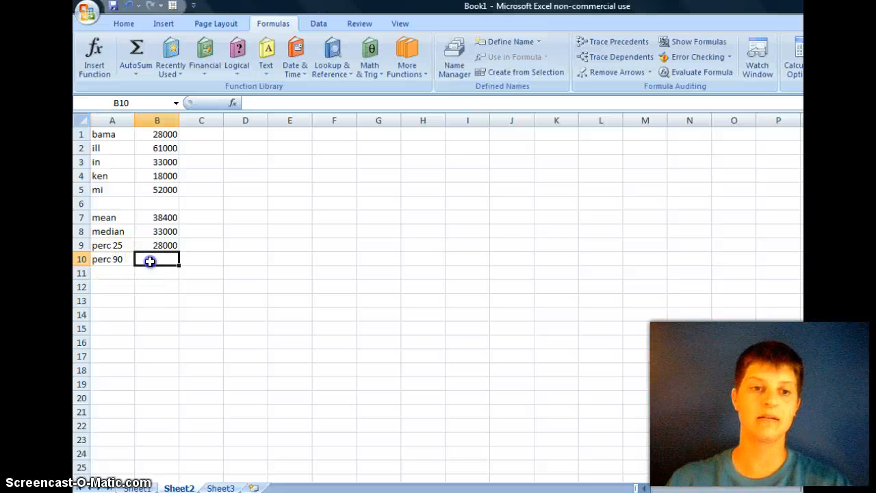
{"action": "left_click", "coordinate": [166, 69]}
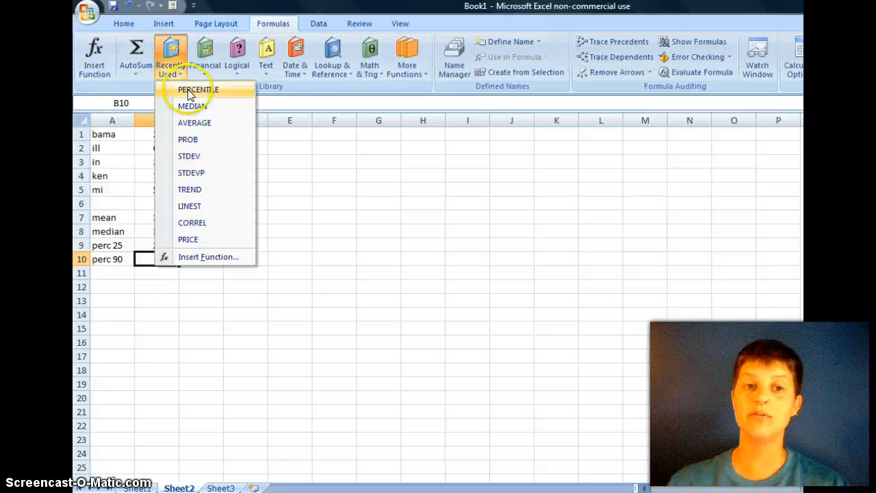
{"action": "left_click", "coordinate": [194, 91]}
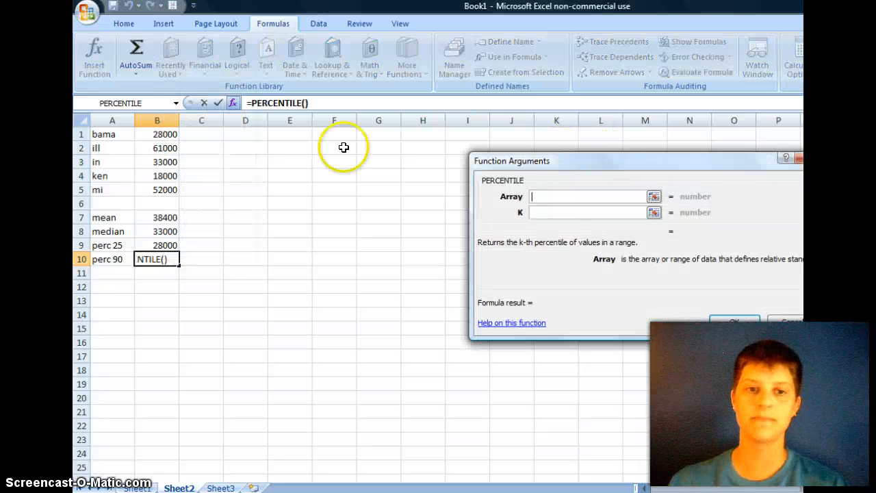
{"action": "left_click_drag", "start_coordinate": [167, 135], "coordinate": [167, 190]}
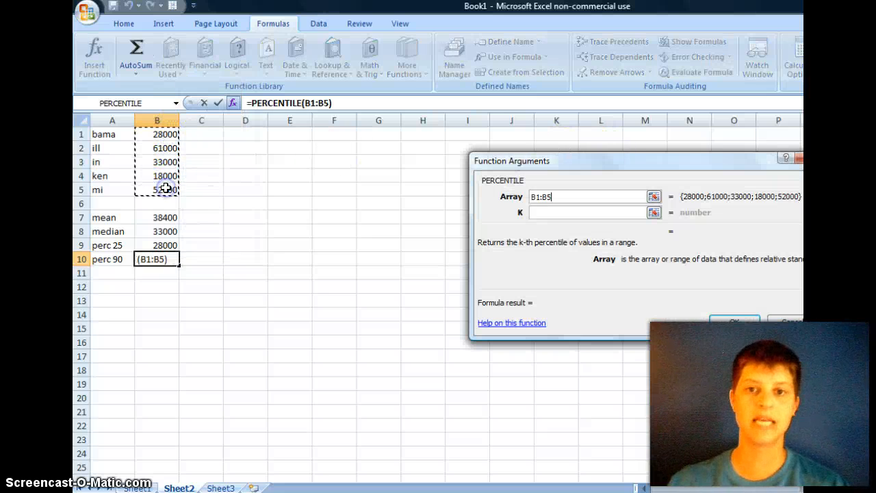
{"action": "left_click", "coordinate": [555, 213]}
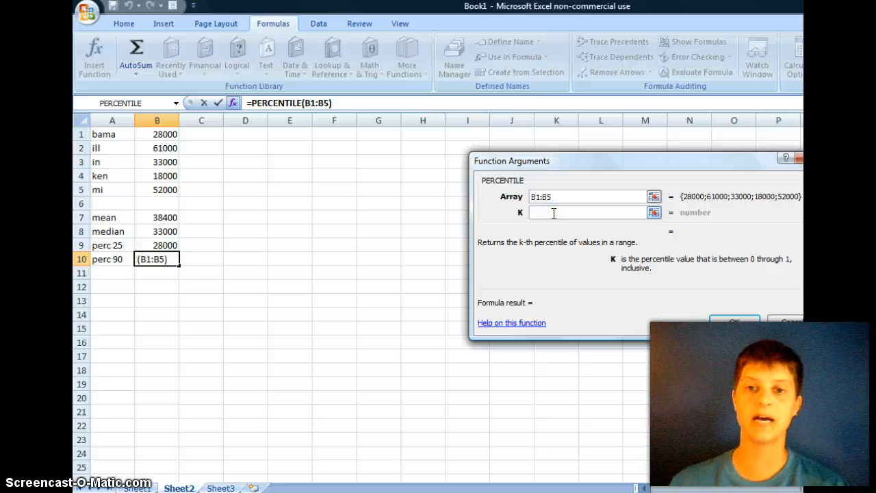
{"action": "type", "text": ".9"}
{"action": "left_click", "coordinate": [746, 323]}
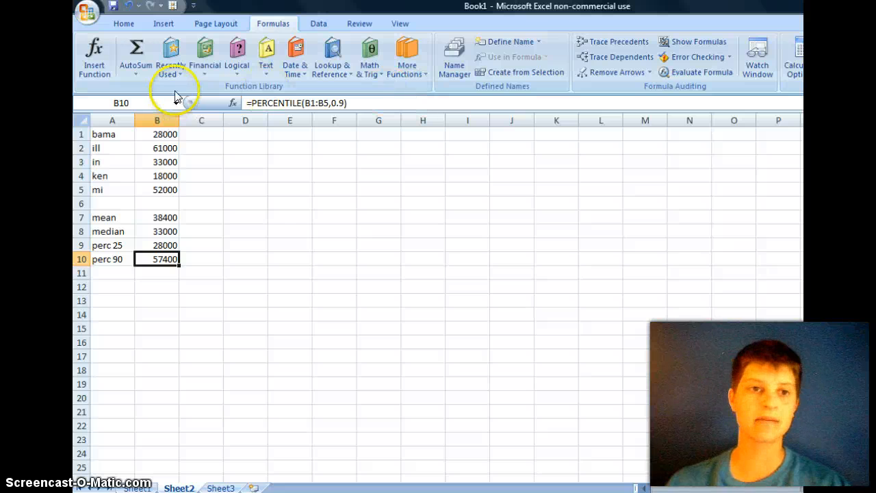
{"action": "left_click", "coordinate": [136, 74]}
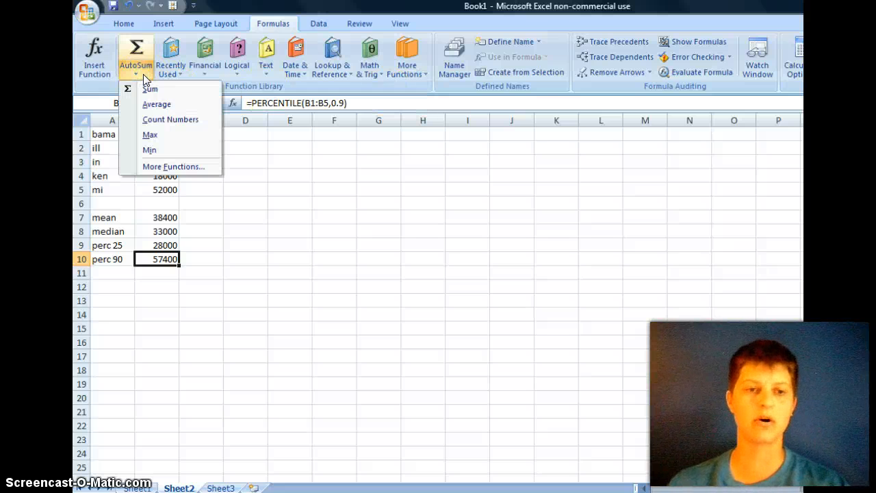
{"action": "left_click", "coordinate": [404, 69]}
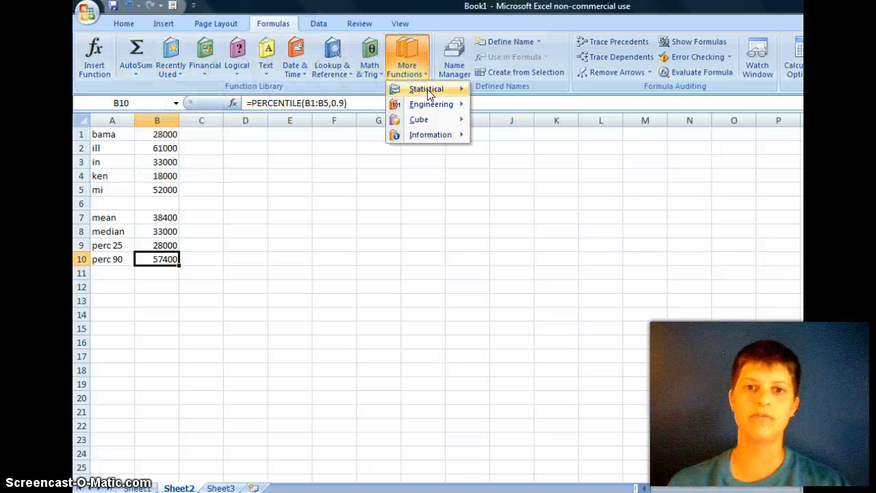
{"action": "mouse_move", "coordinate": [438, 89]}
{"action": "left_click_drag", "start_coordinate": [577, 126], "coordinate": [577, 254]}
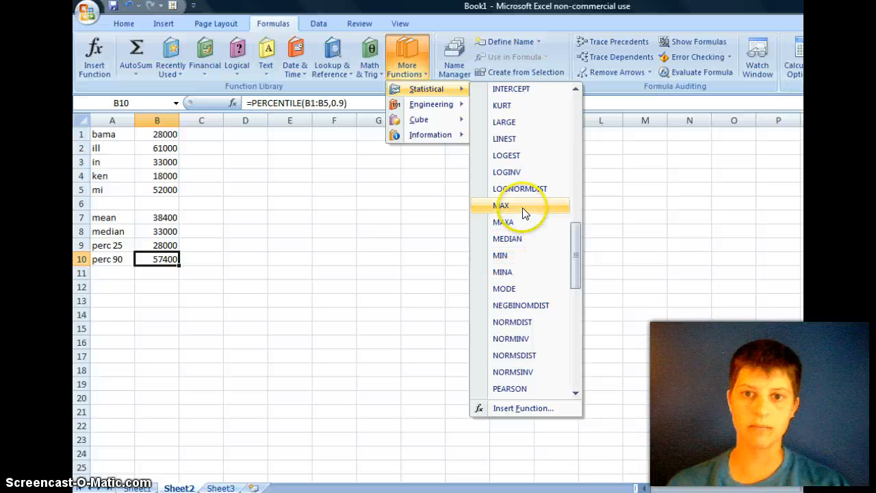
{"action": "left_click", "coordinate": [362, 281]}
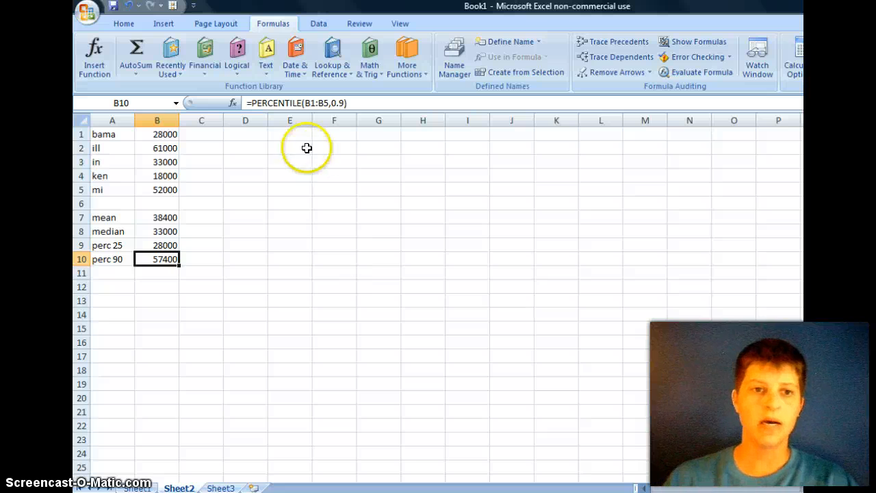
Step: Add the bama and ill values in cell D2 with the formula =B1+B2
{"action": "left_click", "coordinate": [234, 149]}
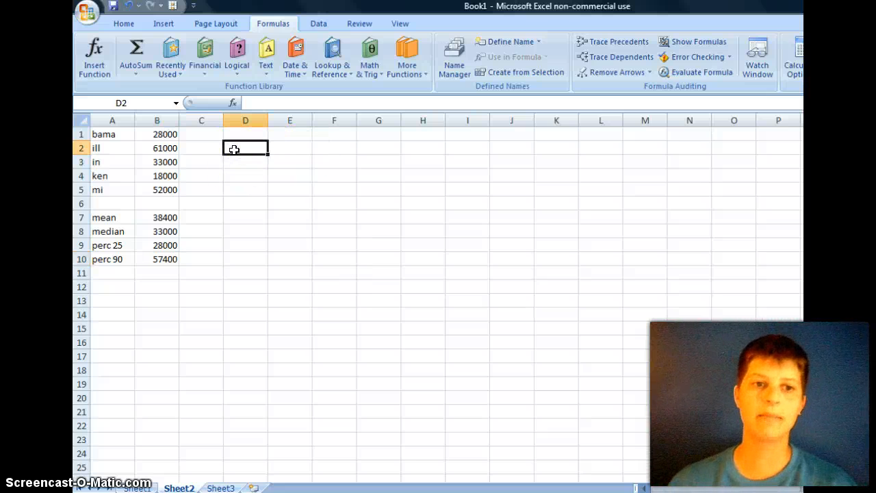
{"action": "left_click_drag", "start_coordinate": [164, 135], "coordinate": [164, 151]}
{"action": "left_click", "coordinate": [235, 148]}
{"action": "left_click", "coordinate": [264, 100]}
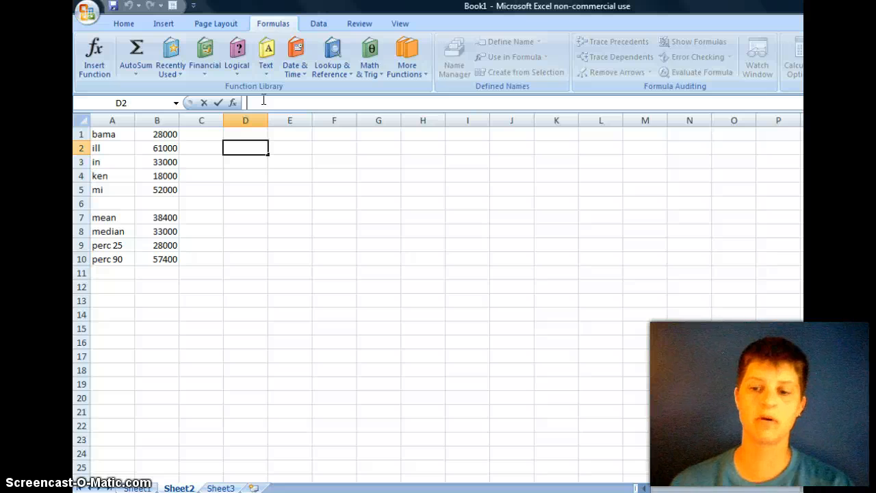
{"action": "type", "text": "="}
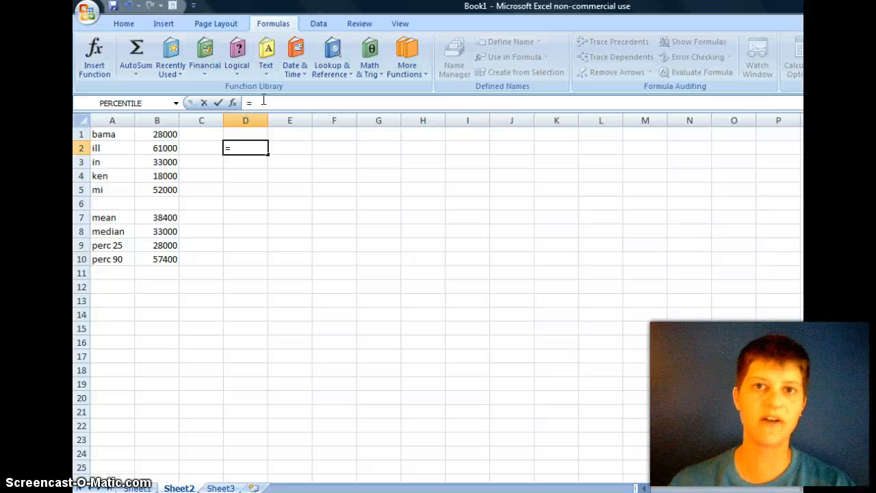
{"action": "type", "text": "B"}
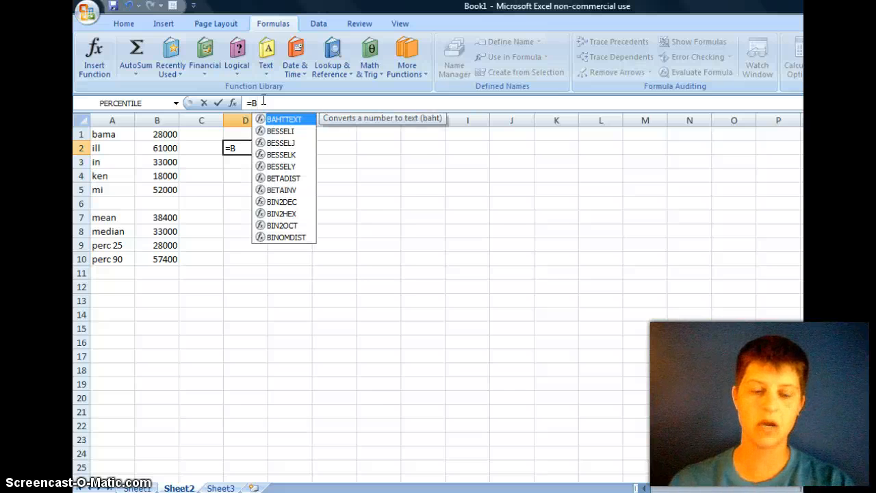
{"action": "type", "text": "1+B2"}
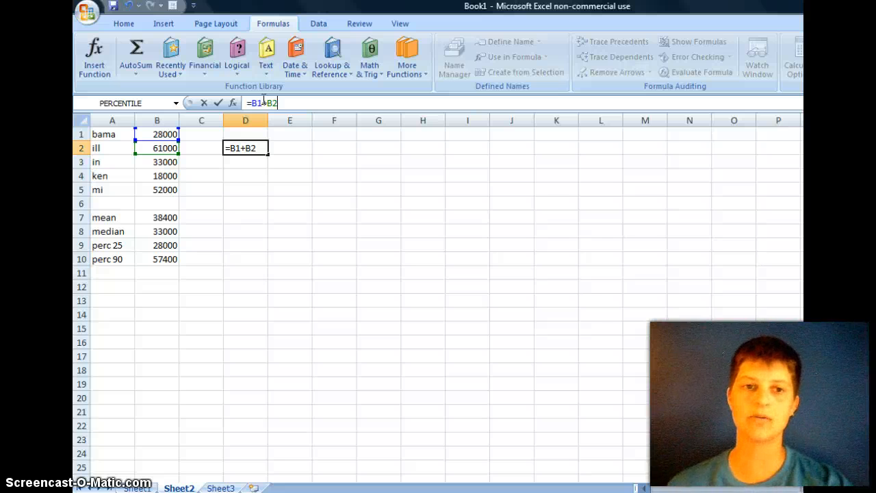
{"action": "key", "text": "Return"}
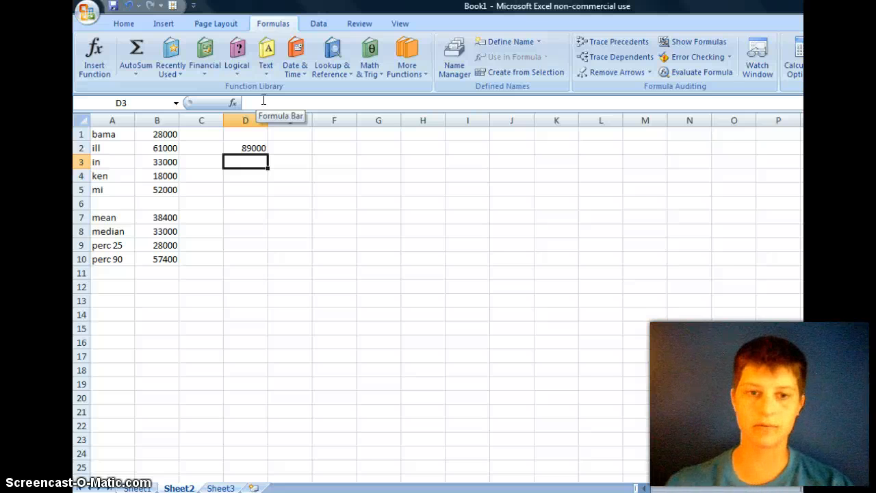
Step: Divide the bama value by the ill value in cell D3 with the formula =B1/B2
{"action": "type", "text": "="}
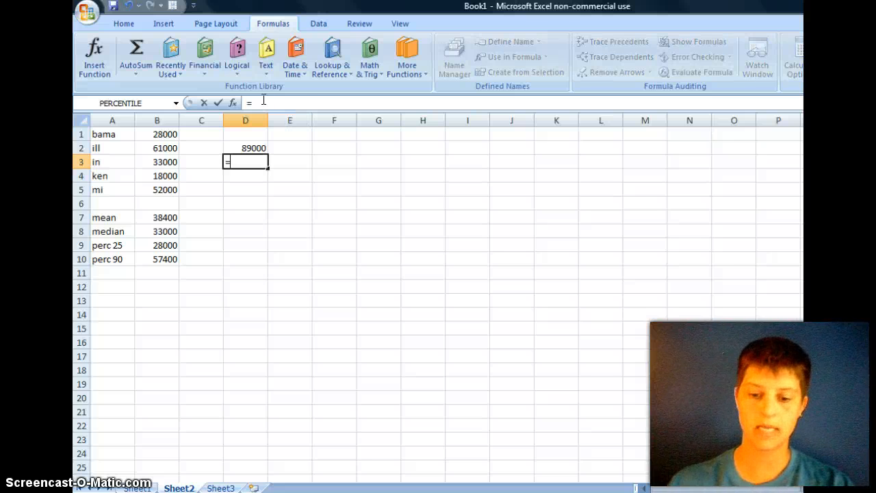
{"action": "type", "text": "B18/"}
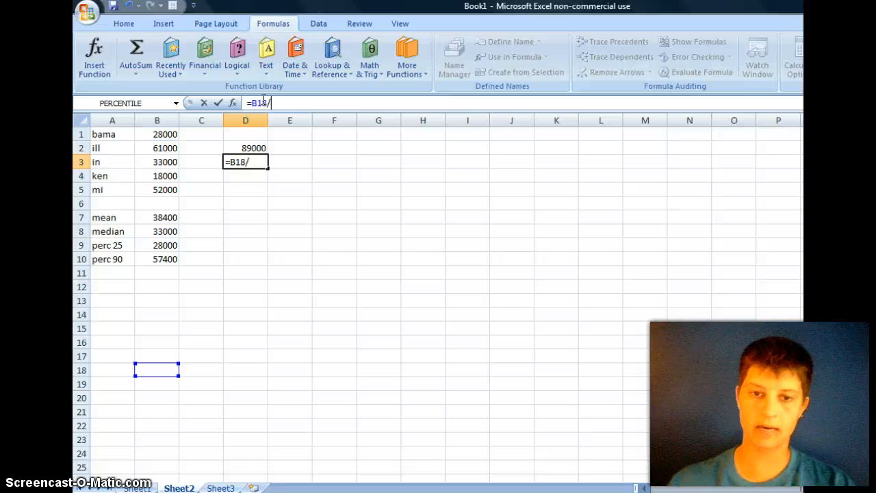
{"action": "key", "text": "BackSpace"}
{"action": "key", "text": "BackSpace"}
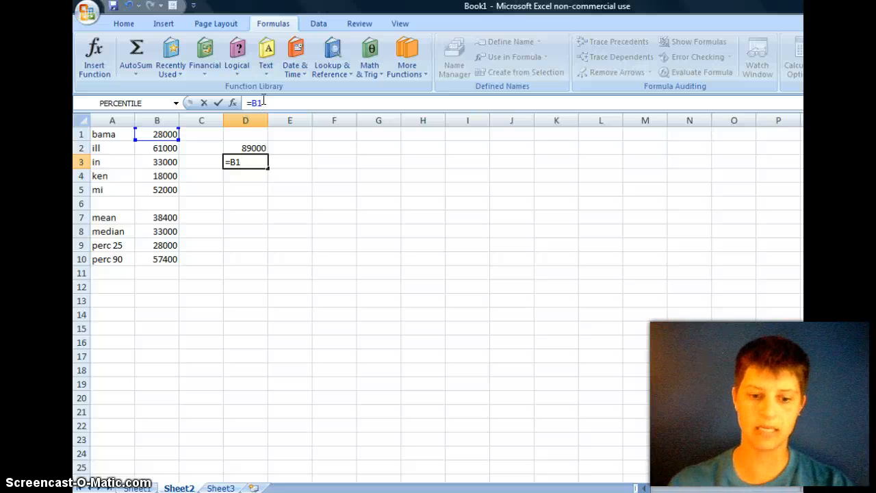
{"action": "type", "text": "/B2"}
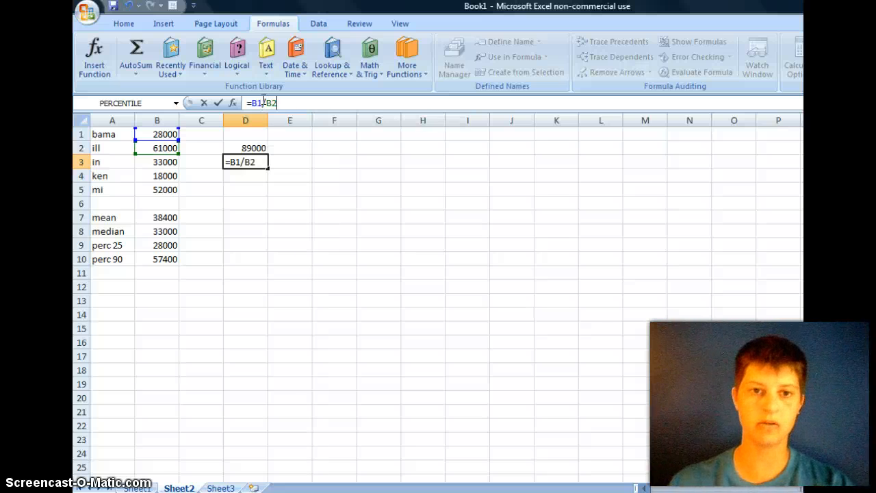
{"action": "key", "text": "Return"}
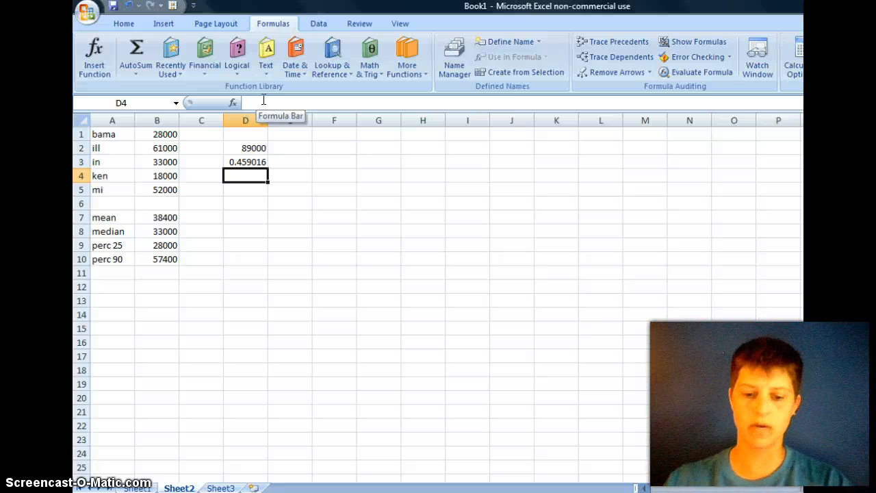
Step: Subtract the bama value from the ken value in cell D4 with the formula =B4-B1
{"action": "type", "text": "="}
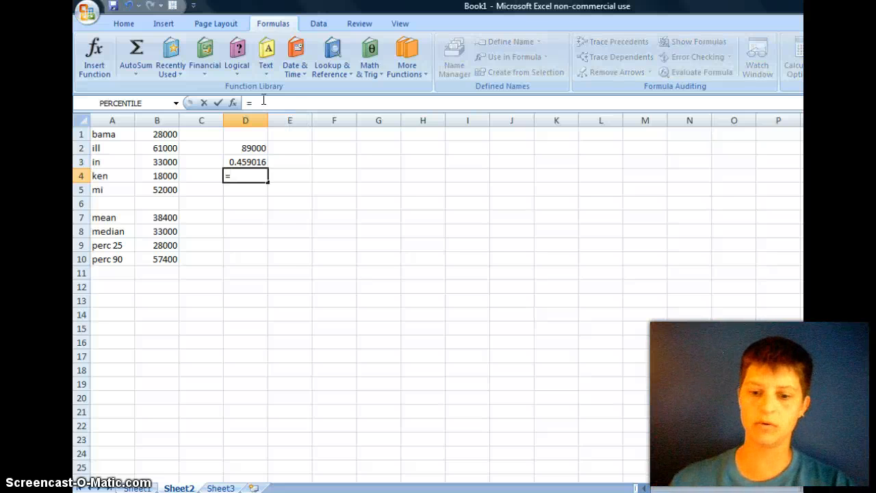
{"action": "type", "text": "B4"}
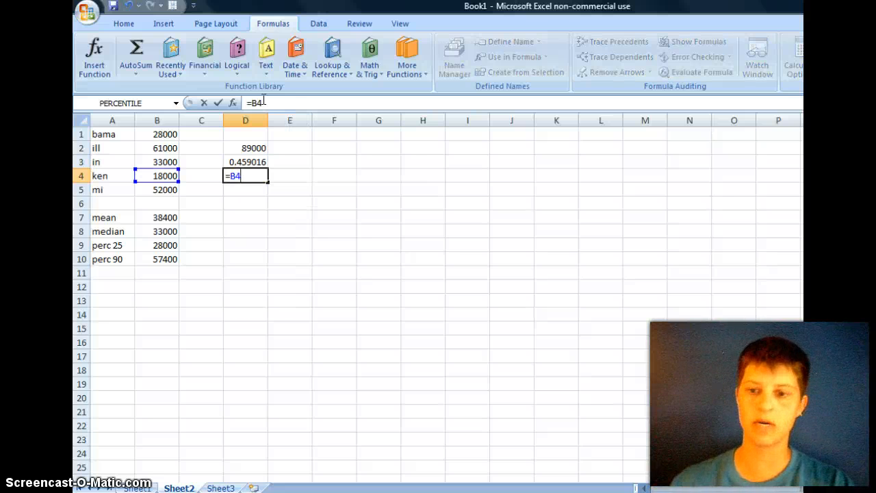
{"action": "type", "text": "-B1"}
{"action": "key", "text": "Return"}
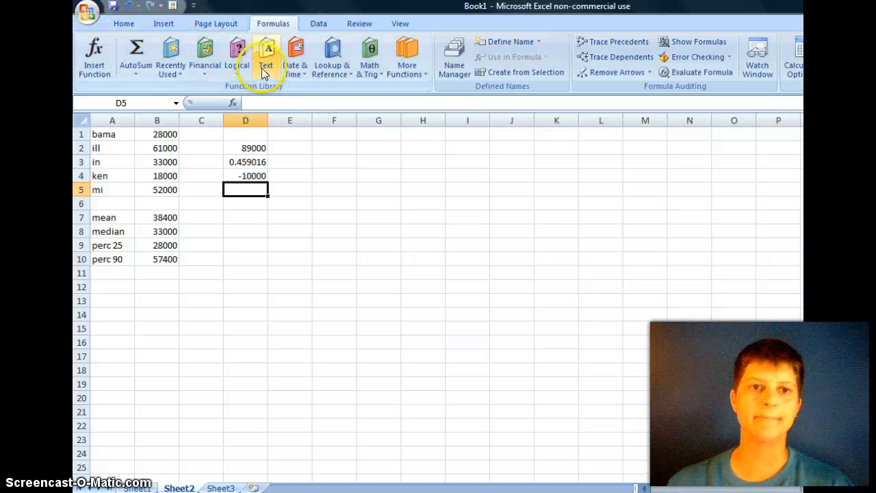
Step: Review the Portrait and Landscape page orientation options for Sheet2 without choosing one
{"action": "left_click", "coordinate": [225, 25]}
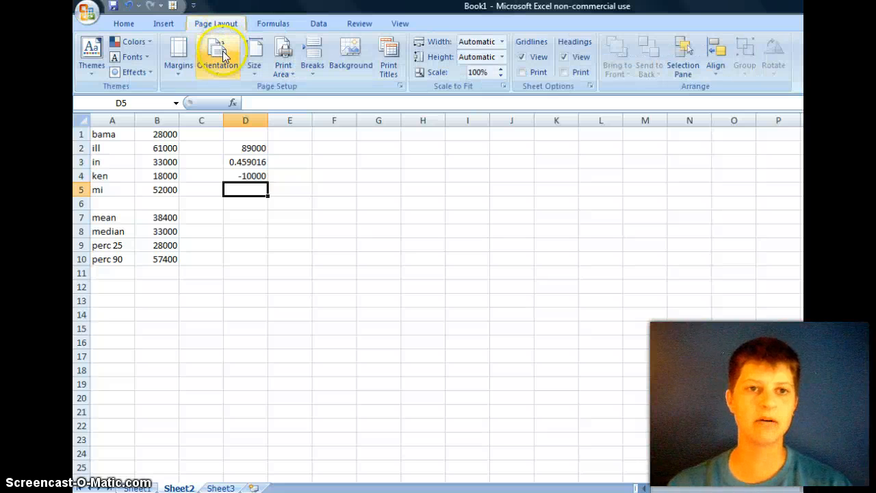
{"action": "left_click", "coordinate": [223, 76]}
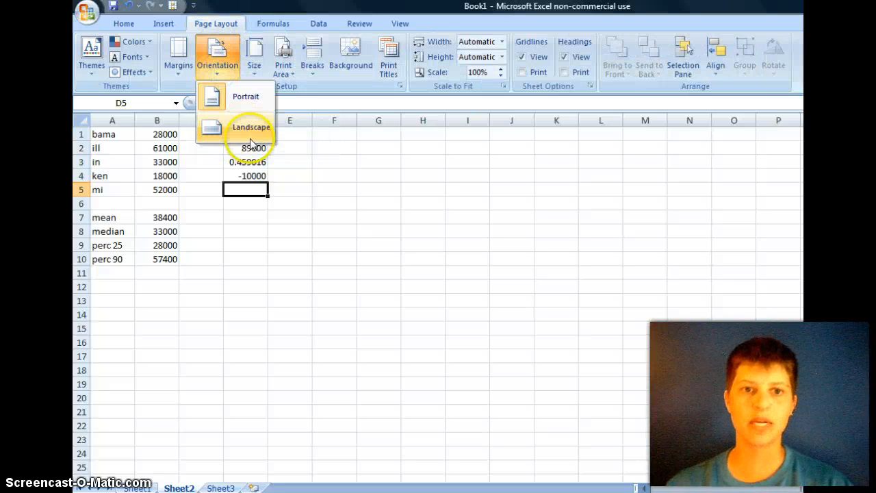
{"action": "left_click", "coordinate": [226, 49]}
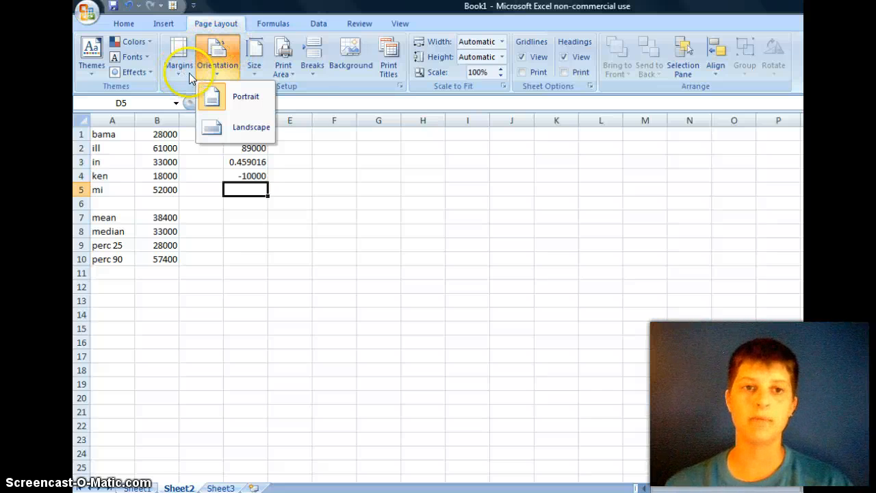
Step: Turn on printing of gridlines for Sheet2
{"action": "left_click", "coordinate": [215, 24]}
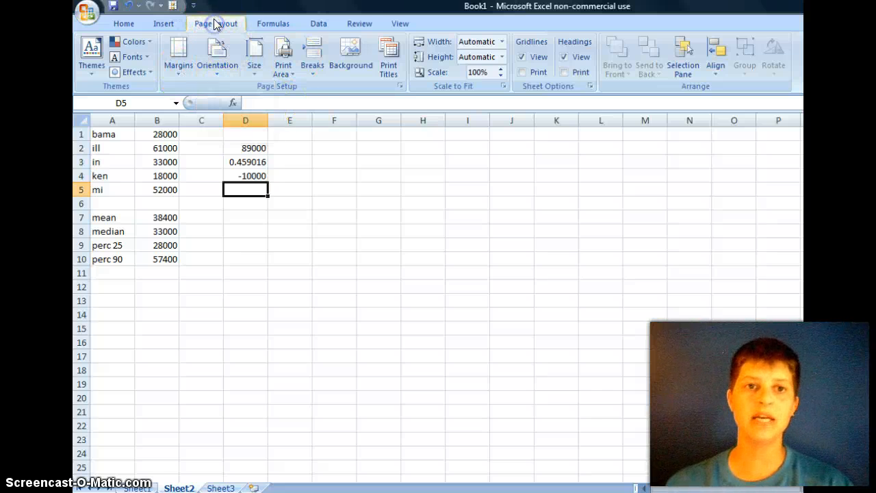
{"action": "left_click", "coordinate": [521, 72]}
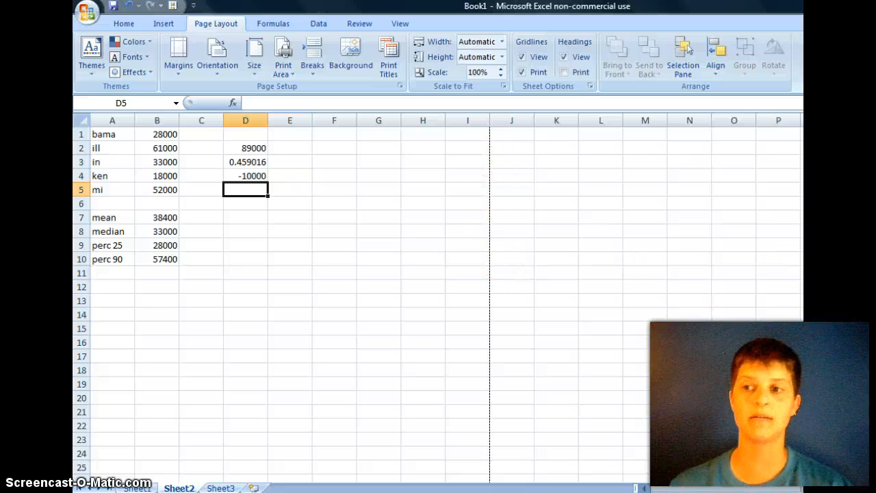
{"action": "scroll", "coordinate": [438, 301], "scroll_direction": "down", "scroll_amount": 1}
{"action": "scroll", "coordinate": [736, 119], "scroll_direction": "up", "scroll_amount": 1}
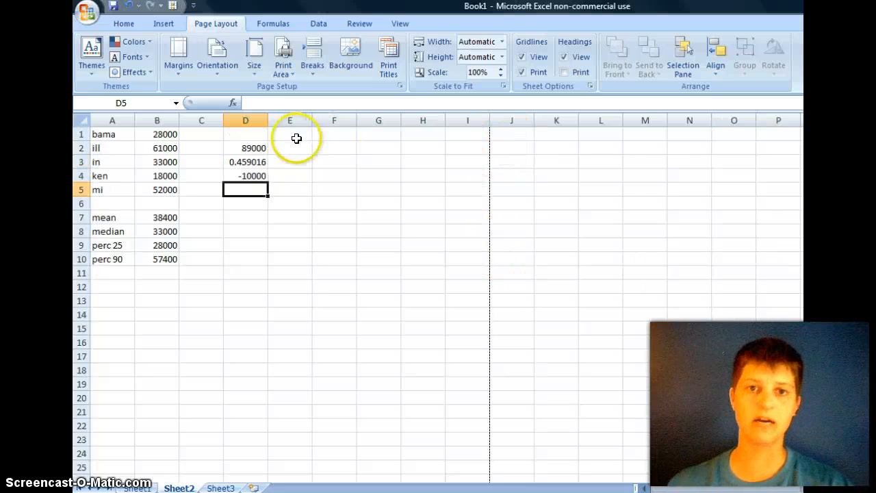
Step: Examine the symbols available for insertion in cell D5, and close the Symbol dialog without inserting one
{"action": "left_click", "coordinate": [161, 27]}
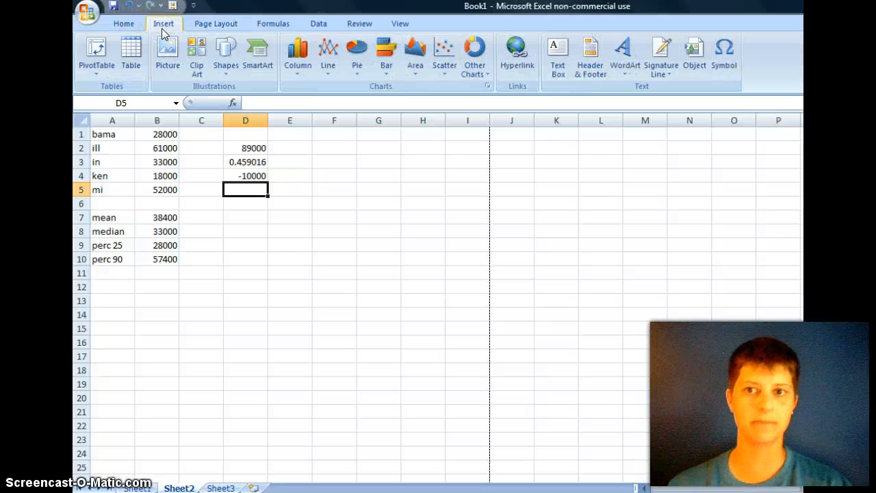
{"action": "left_click", "coordinate": [723, 52]}
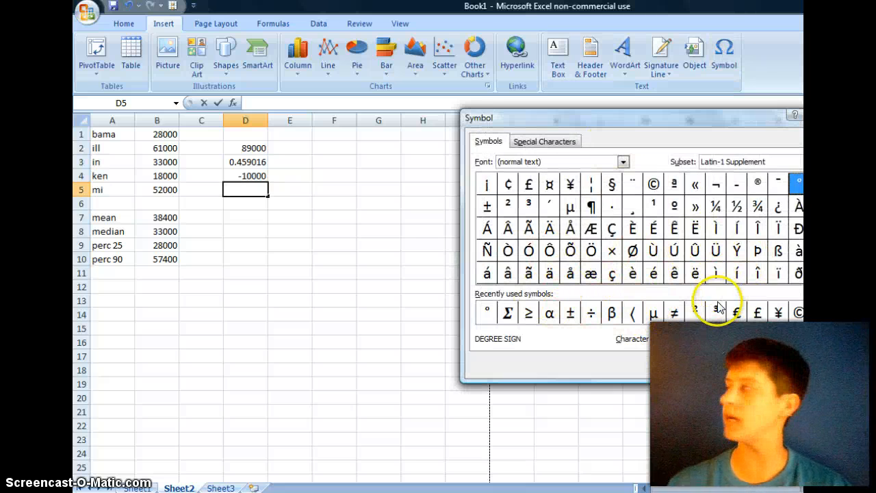
{"action": "left_click", "coordinate": [785, 366]}
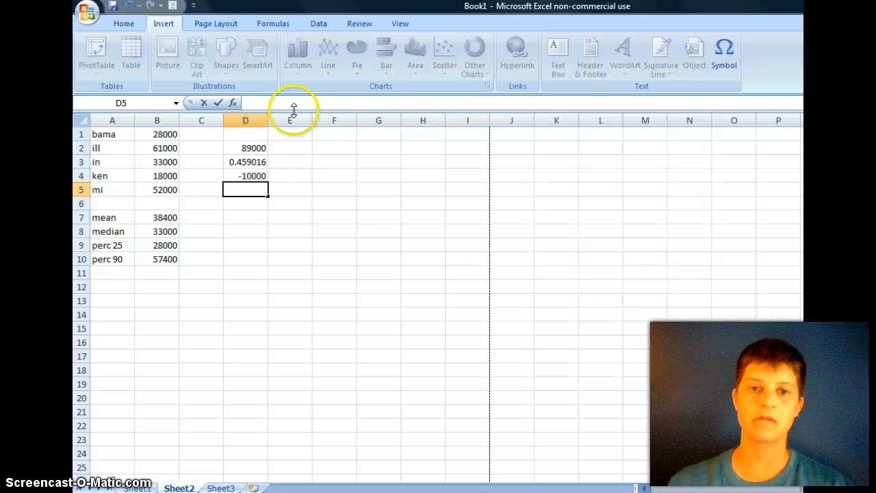
{"action": "left_click", "coordinate": [122, 24]}
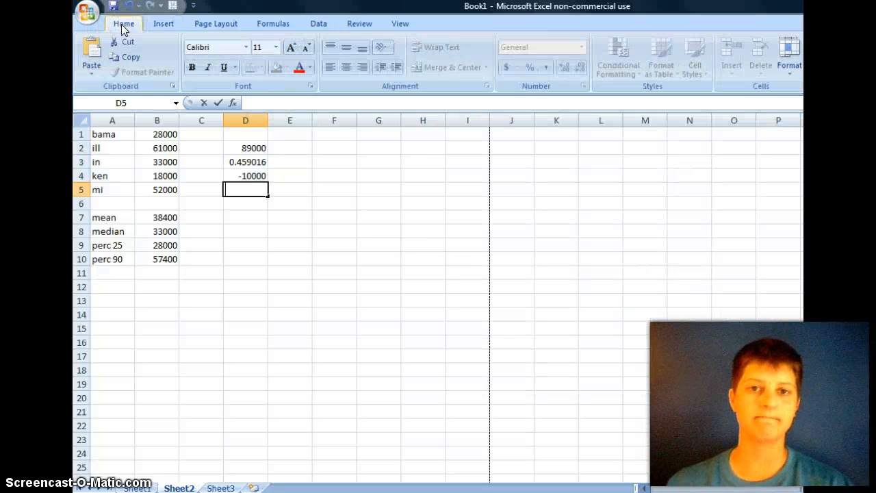